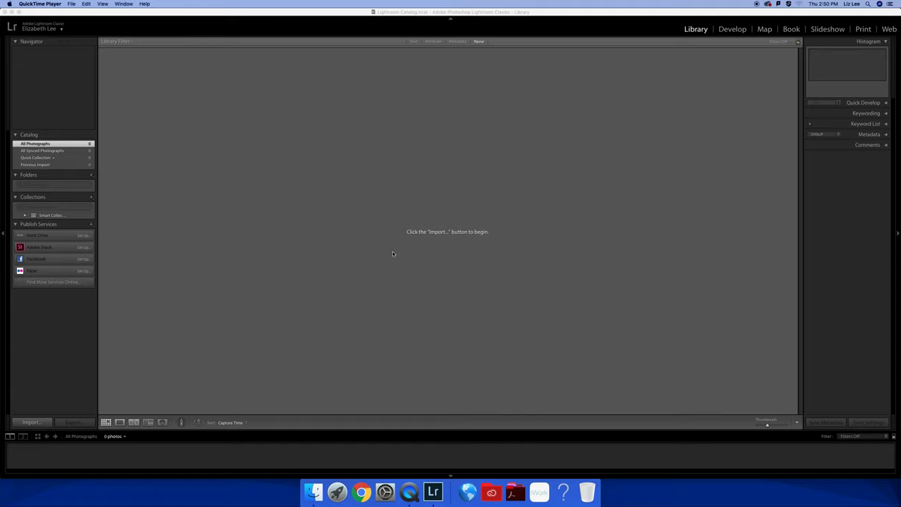
# Step: Open the Develop module, dismiss its 'Using the Develop Module' tip, then go to Map
pyautogui.click(723, 31)
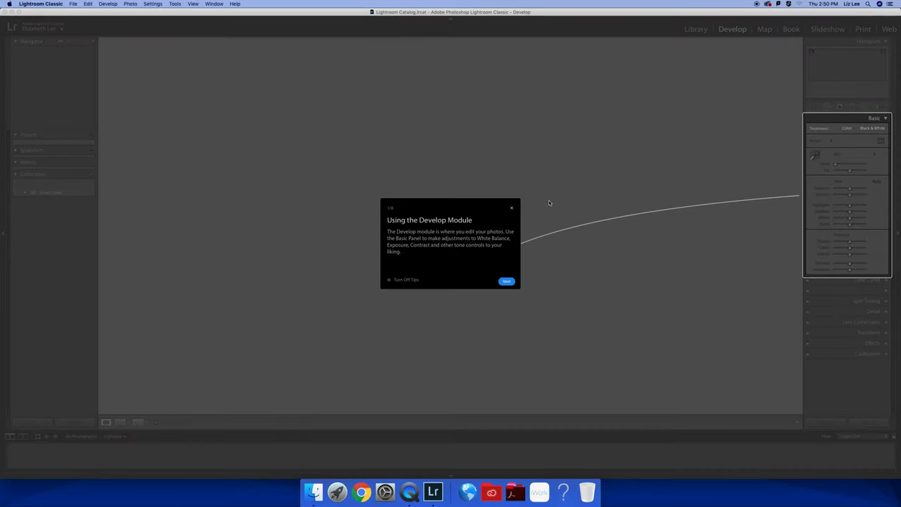
pyautogui.click(511, 208)
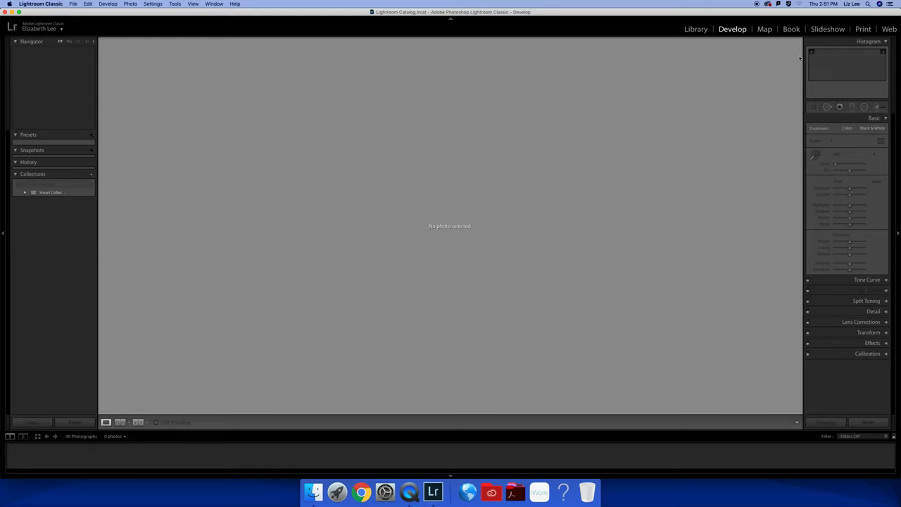
pyautogui.click(765, 29)
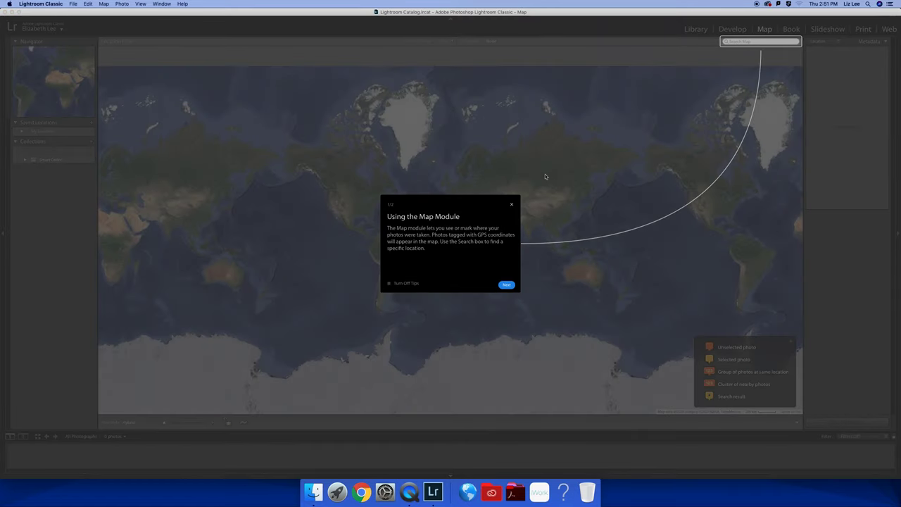
# Step: Close the 'Using the Map Module' tip, then the Book module tip
pyautogui.click(512, 204)
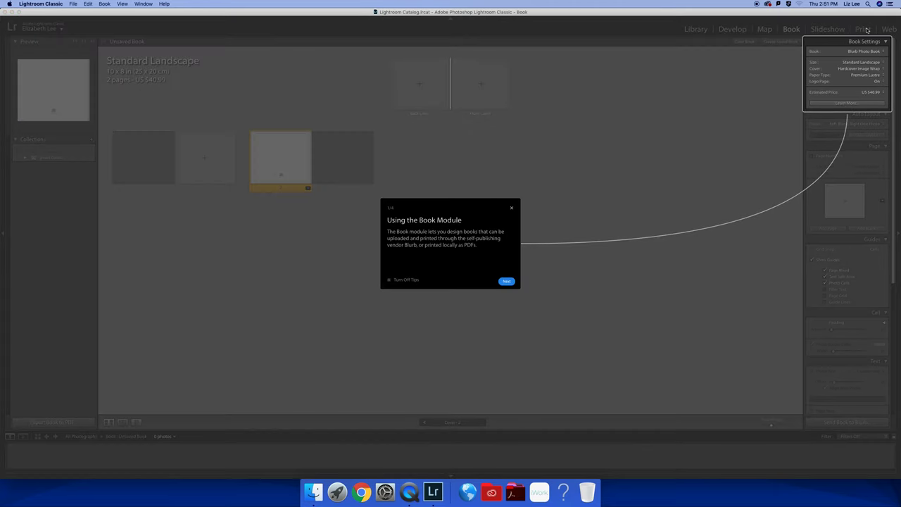
pyautogui.click(512, 208)
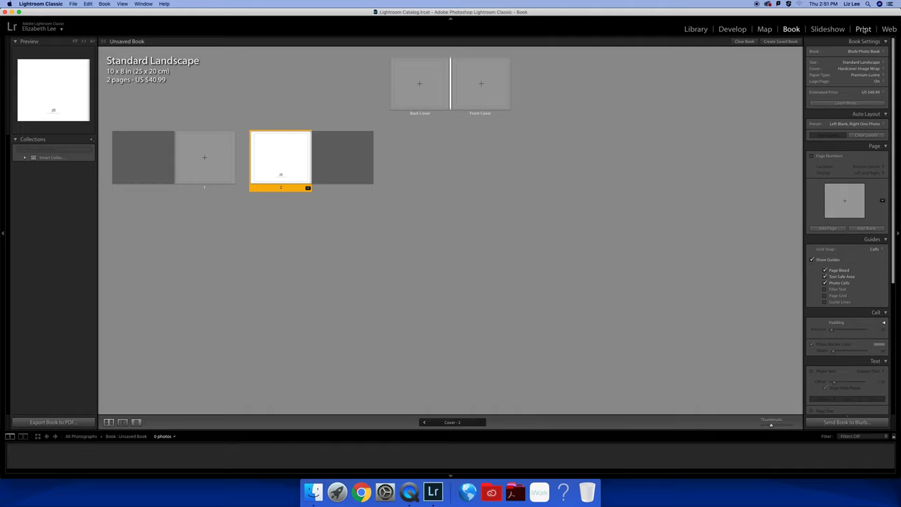
# Step: Return to the Library and check File > Import Photos and Video without importing
pyautogui.click(701, 31)
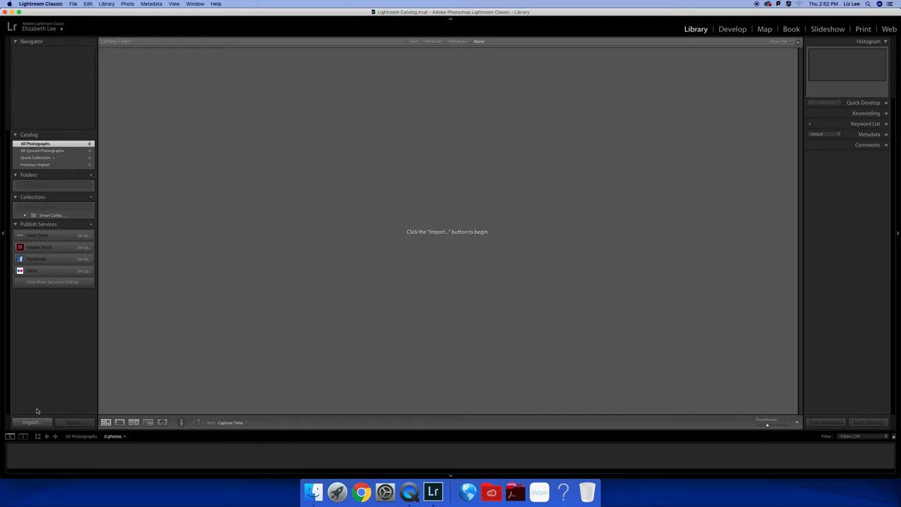
pyautogui.click(73, 3)
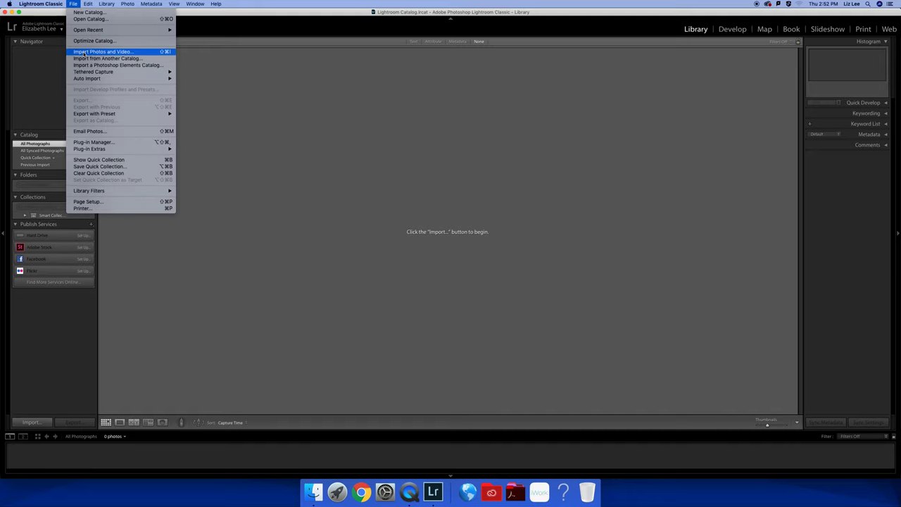
pyautogui.click(72, 3)
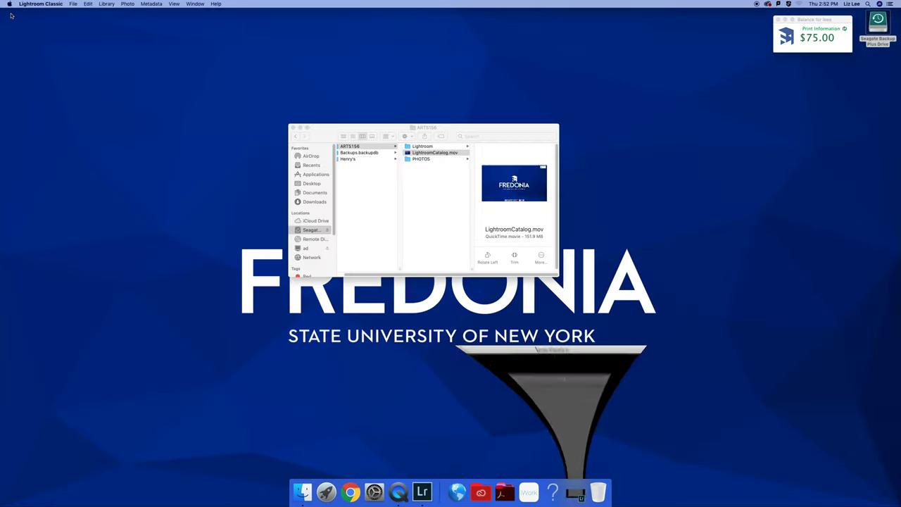
# Step: In Finder, view the home Pictures folder, which holds only a Lightroom folder, and close it
pyautogui.click(432, 153)
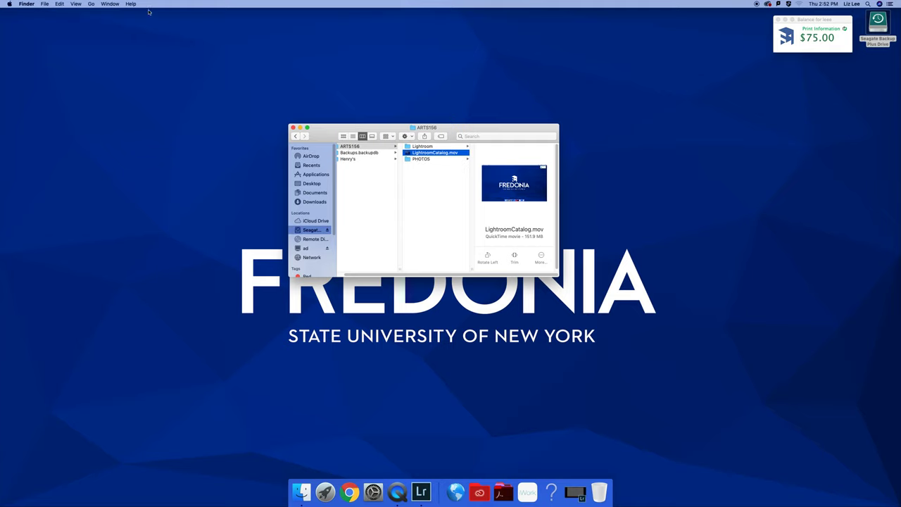
pyautogui.click(90, 4)
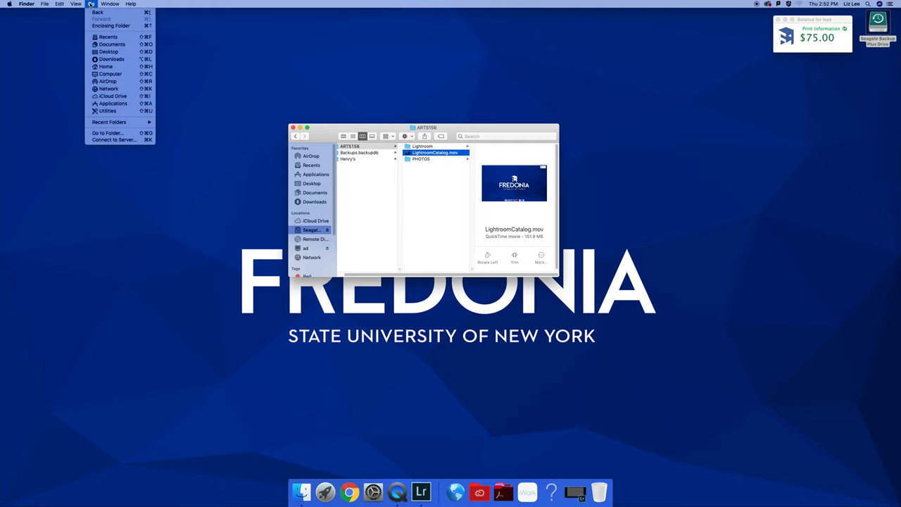
pyautogui.click(103, 67)
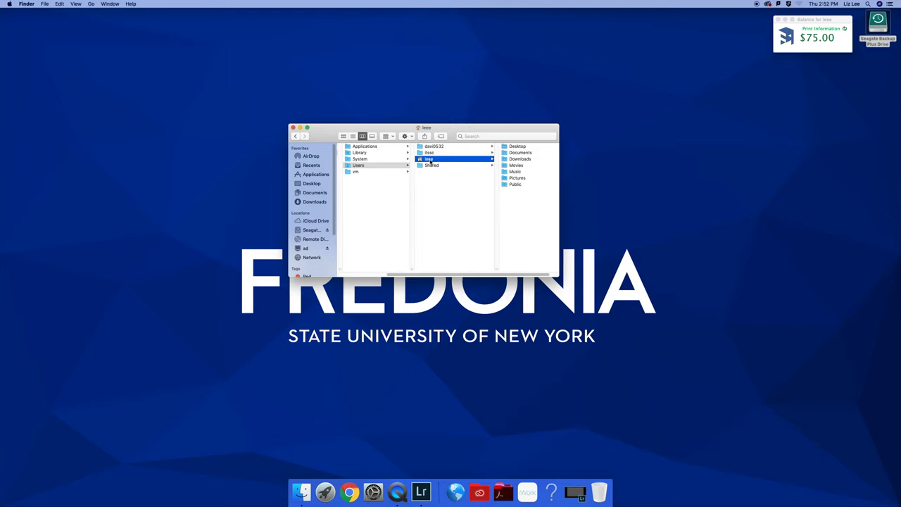
pyautogui.click(517, 179)
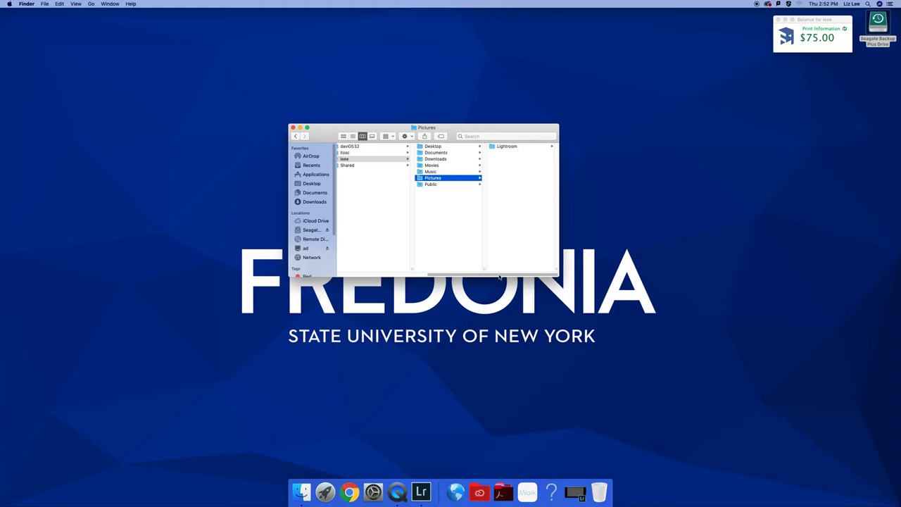
pyautogui.click(293, 128)
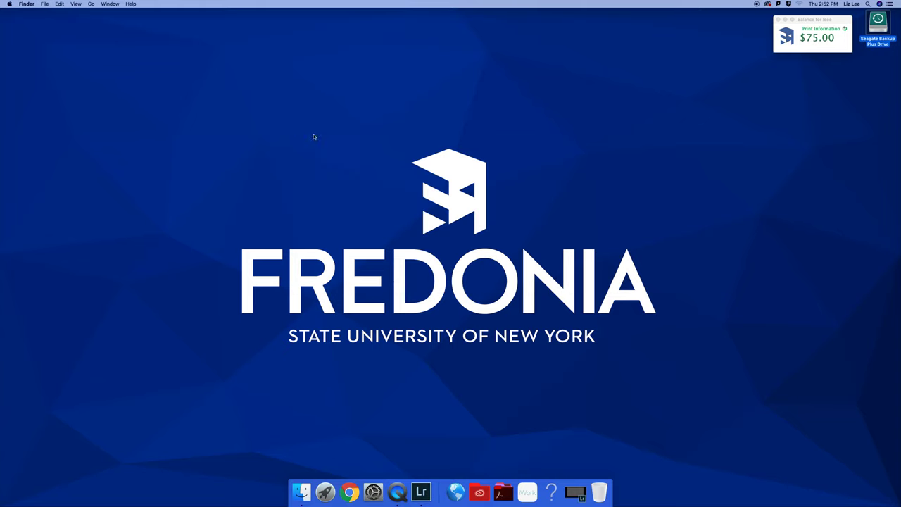
# Step: Open Seagate drive > ARTS156 > PHOTOS and look through the 2013–2017 year folders
pyautogui.doubleClick(879, 21)
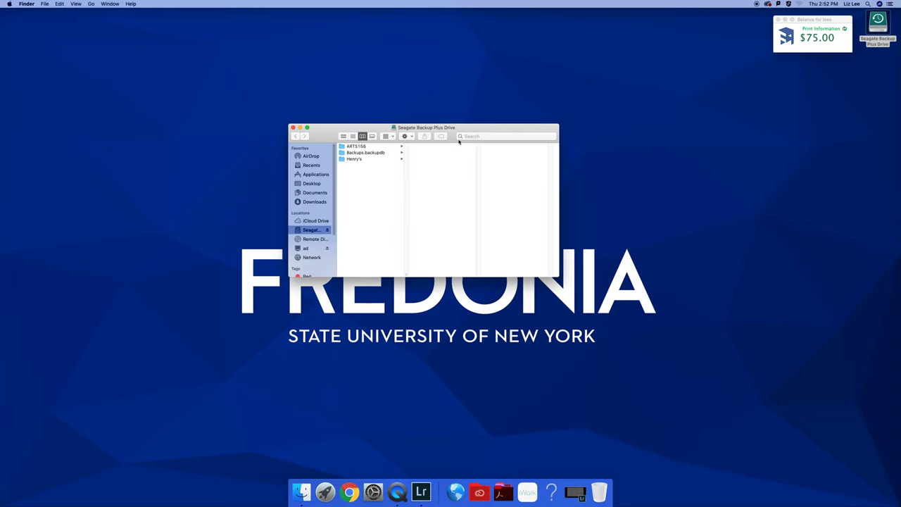
pyautogui.click(365, 146)
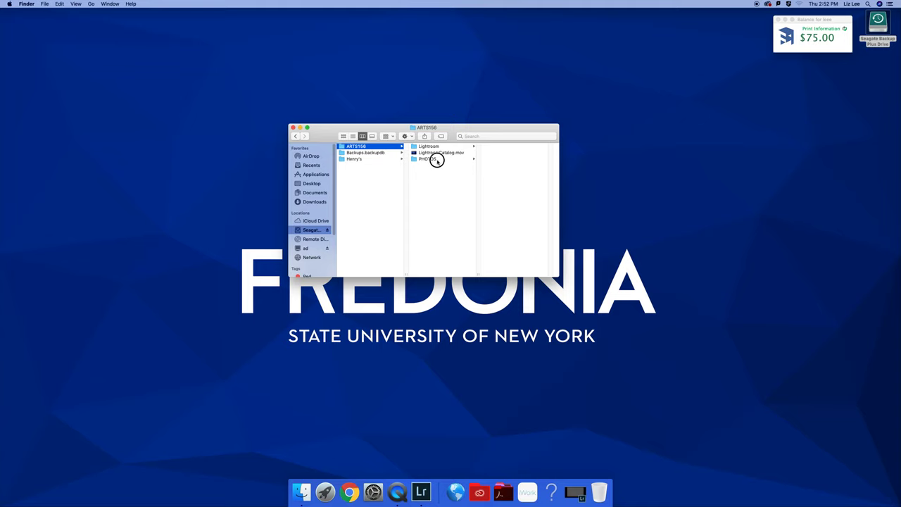
pyautogui.click(434, 159)
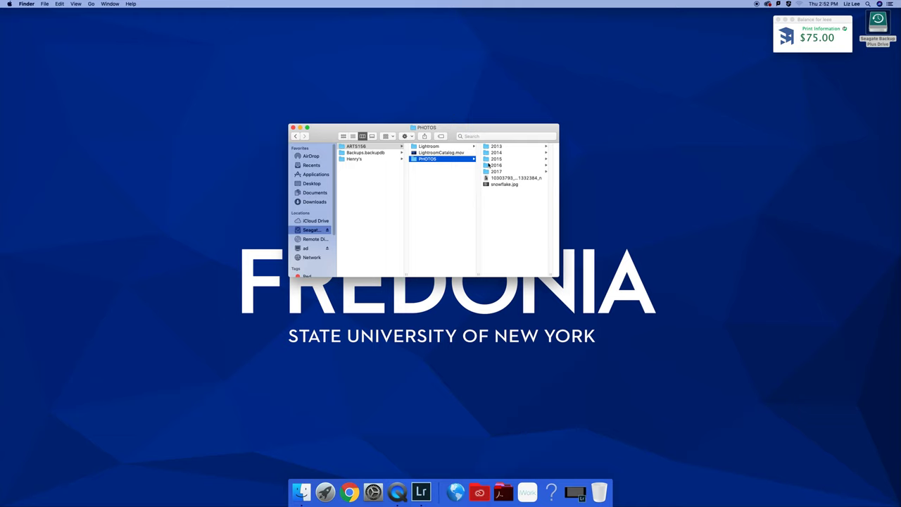
pyautogui.click(492, 148)
pyautogui.click(469, 153)
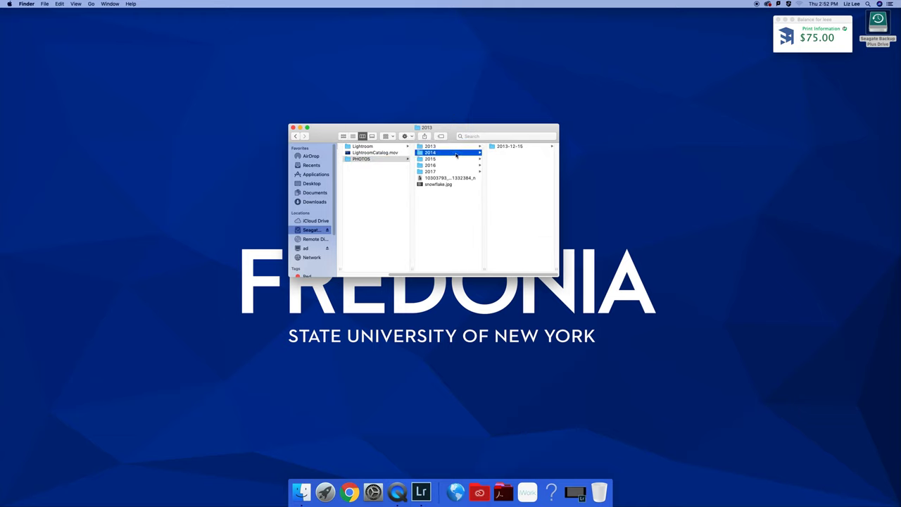
pyautogui.click(453, 160)
pyautogui.click(452, 166)
pyautogui.click(453, 172)
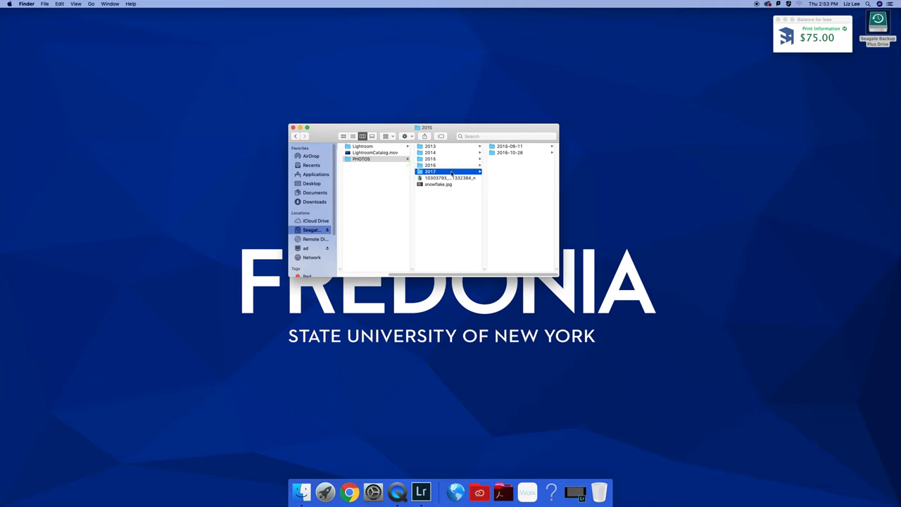
# Step: Preview the loose JPEGs such as snowflake.jpg, drag them into year folders, and close the window
pyautogui.click(460, 178)
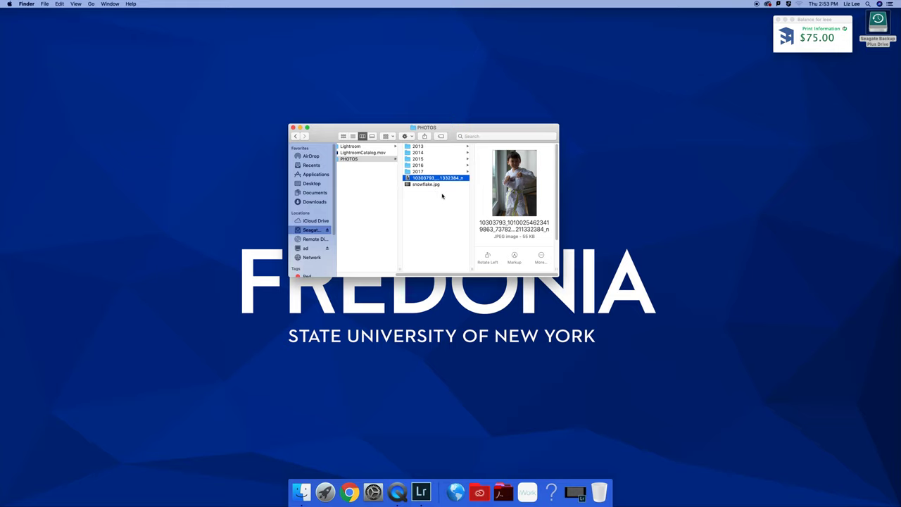
pyautogui.click(446, 214)
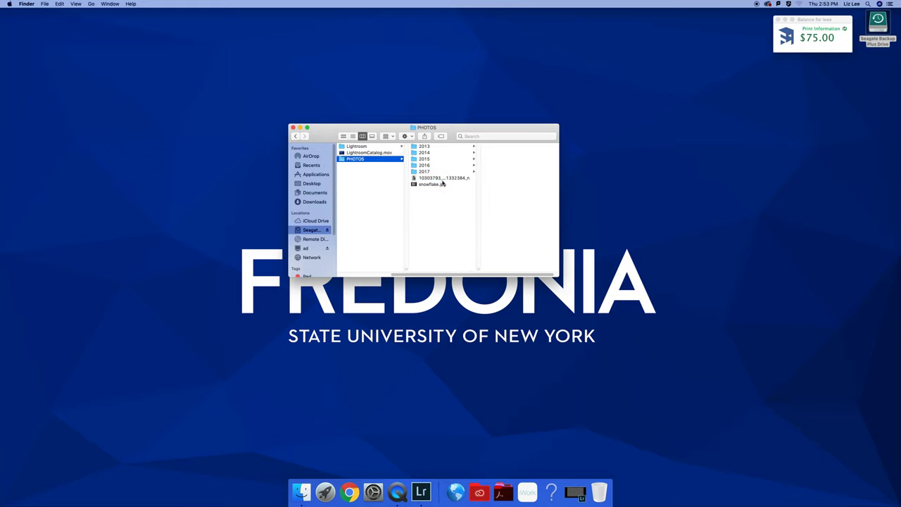
pyautogui.click(441, 179)
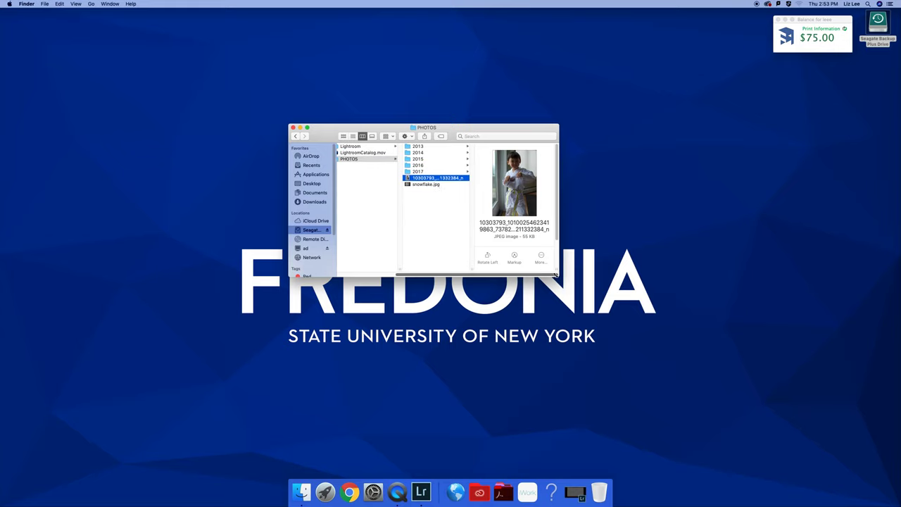
pyautogui.moveTo(558, 274); pyautogui.dragTo(597, 344)
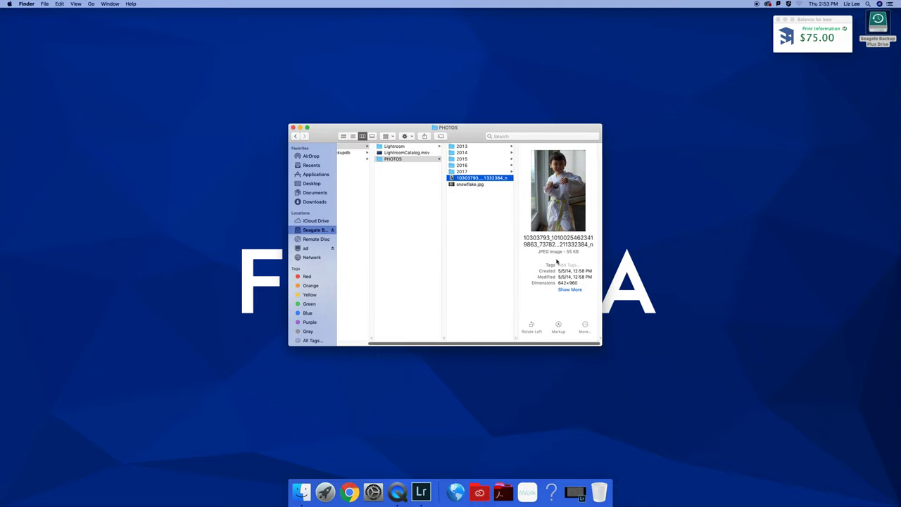
pyautogui.click(470, 184)
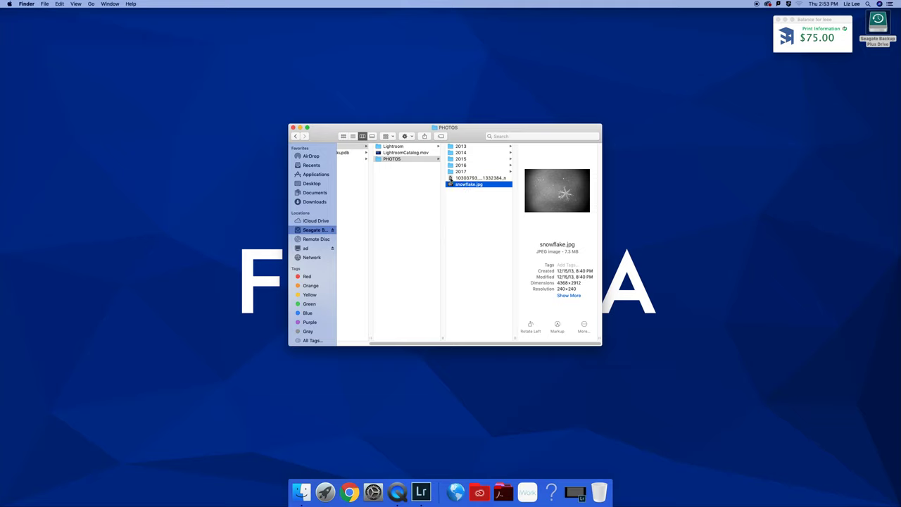
pyautogui.moveTo(450, 178); pyautogui.dragTo(463, 151)
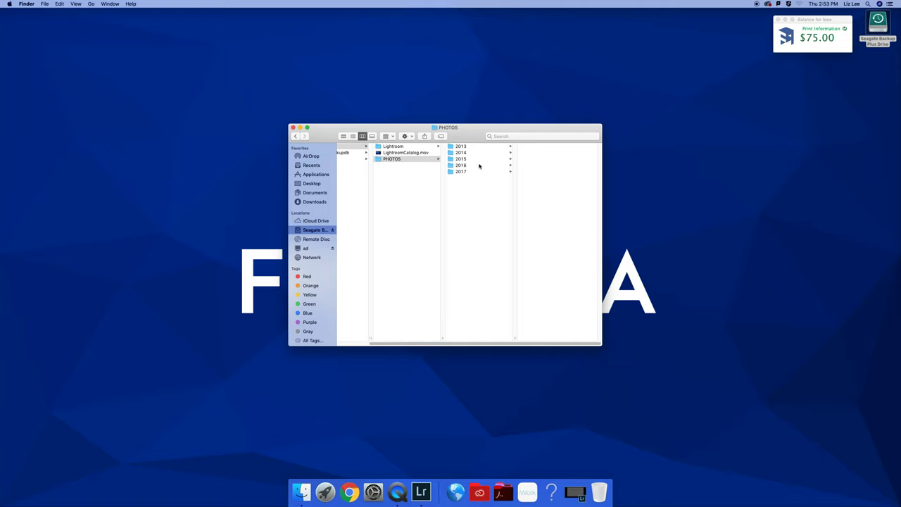
pyautogui.click(293, 128)
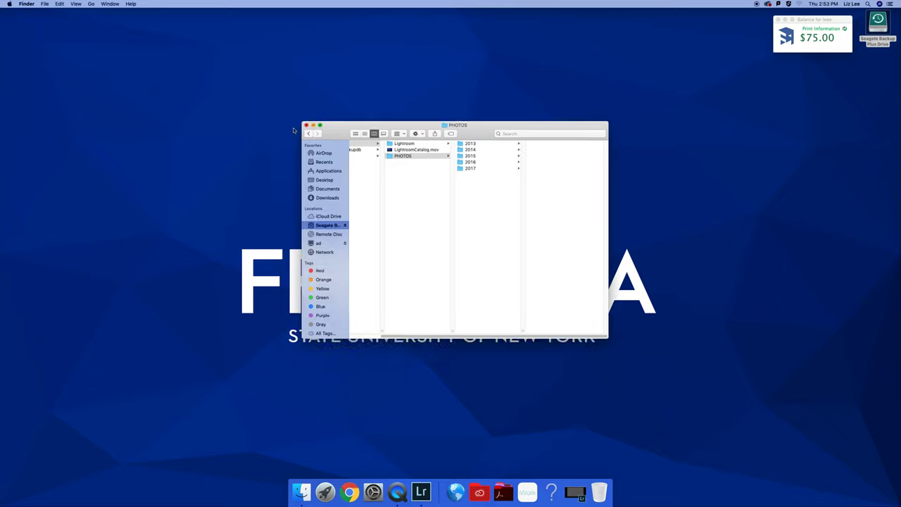
pyautogui.doubleClick(878, 30)
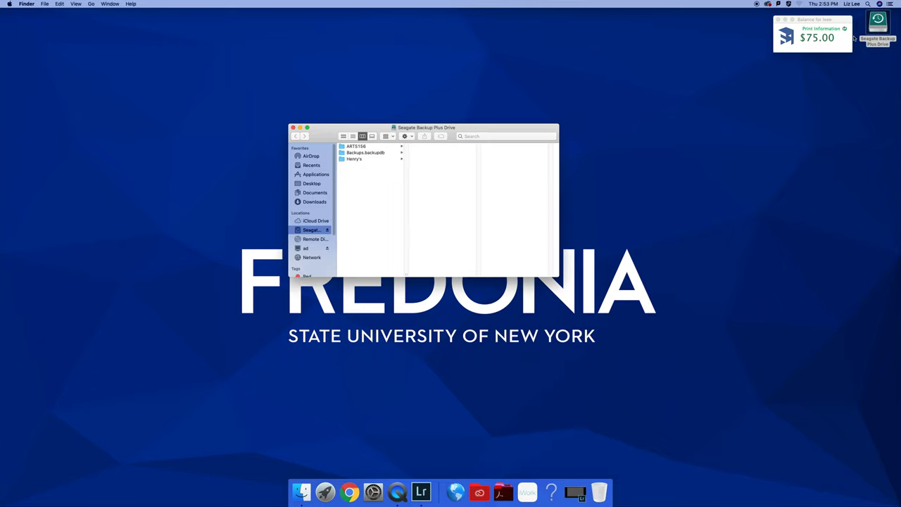
pyautogui.click(357, 146)
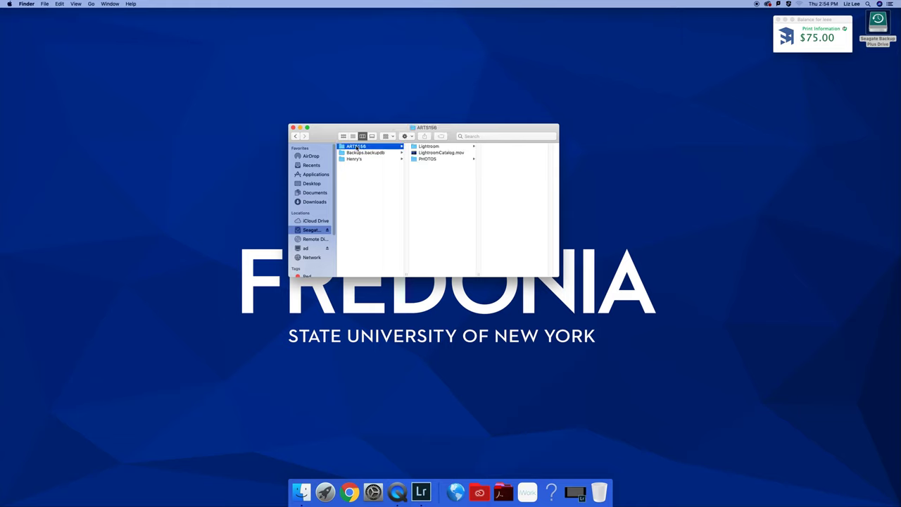
pyautogui.click(431, 159)
pyautogui.click(497, 147)
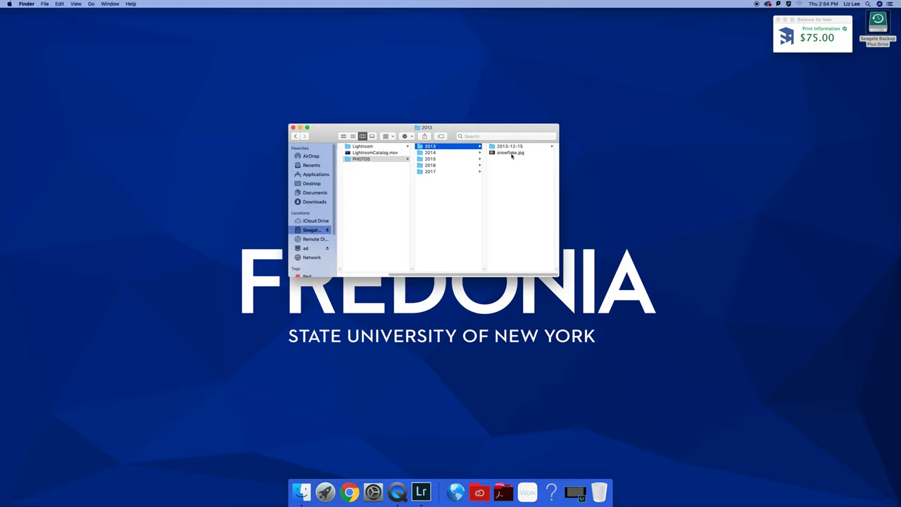
pyautogui.click(506, 148)
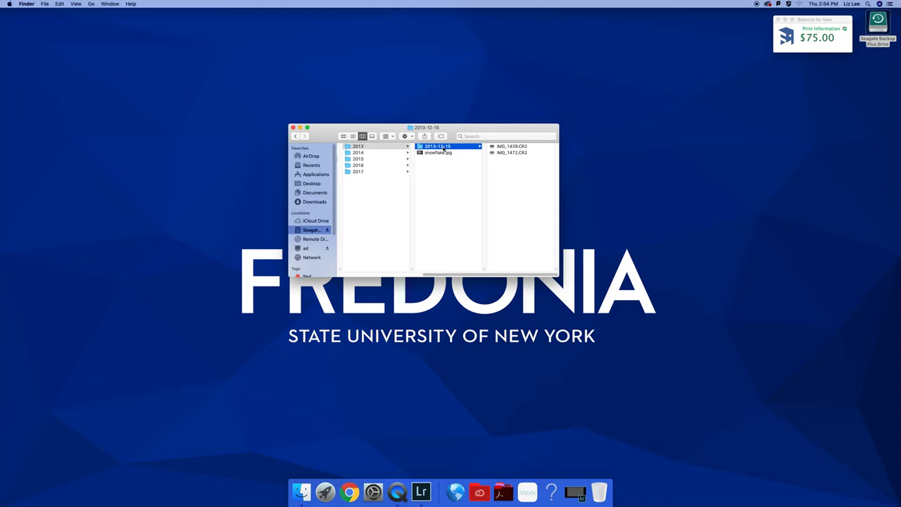
pyautogui.moveTo(494, 155); pyautogui.dragTo(358, 179)
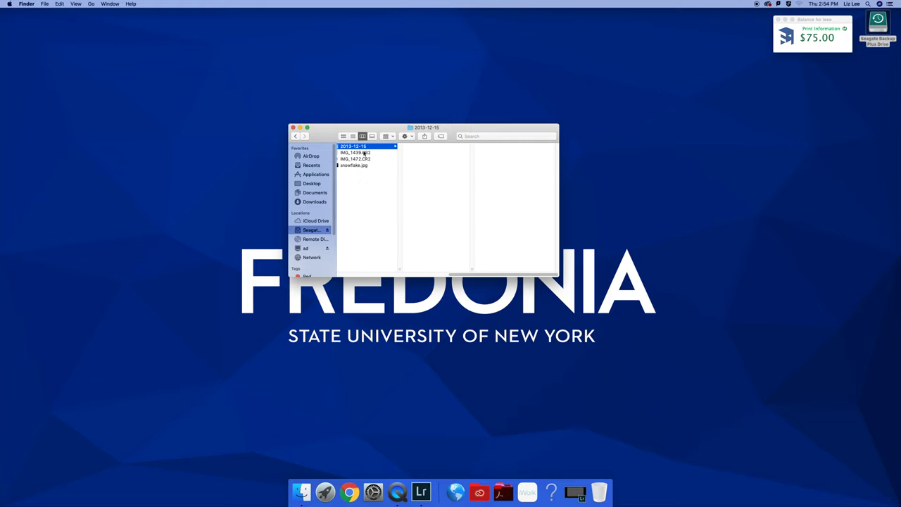
pyautogui.moveTo(366, 153); pyautogui.dragTo(445, 161)
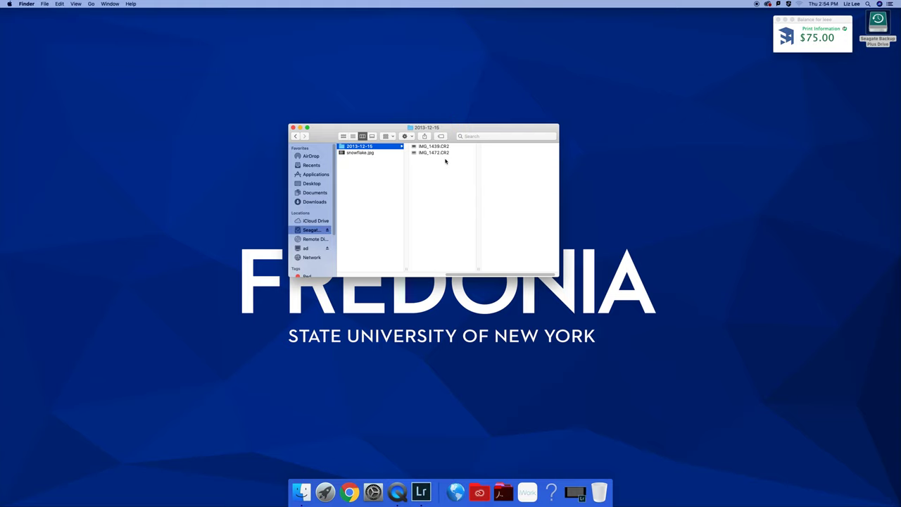
pyautogui.click(368, 188)
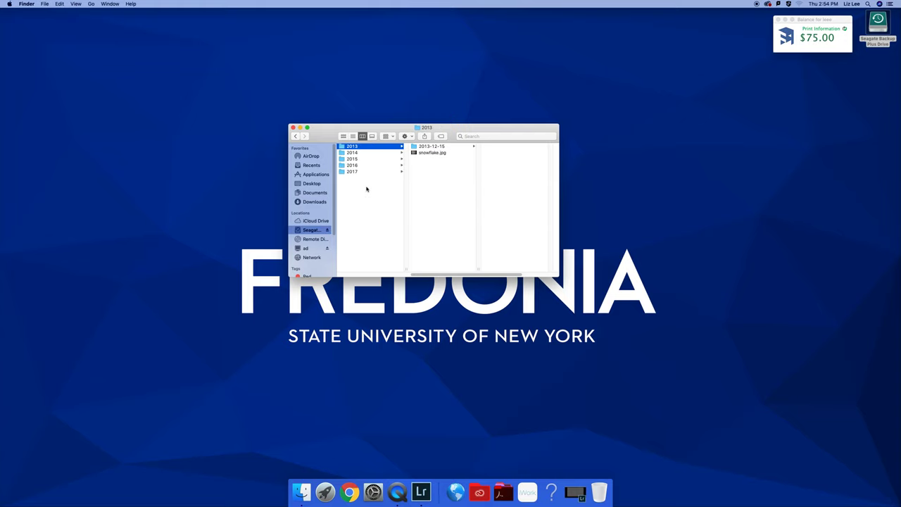
pyautogui.moveTo(429, 277); pyautogui.dragTo(398, 267)
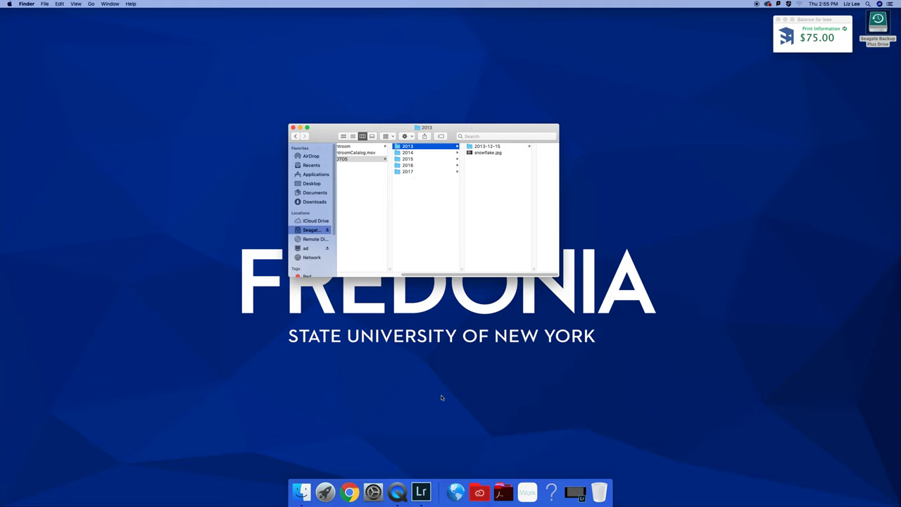
# Step: Launch Lightroom Classic from the Dock and switch to the Develop module
pyautogui.click(421, 491)
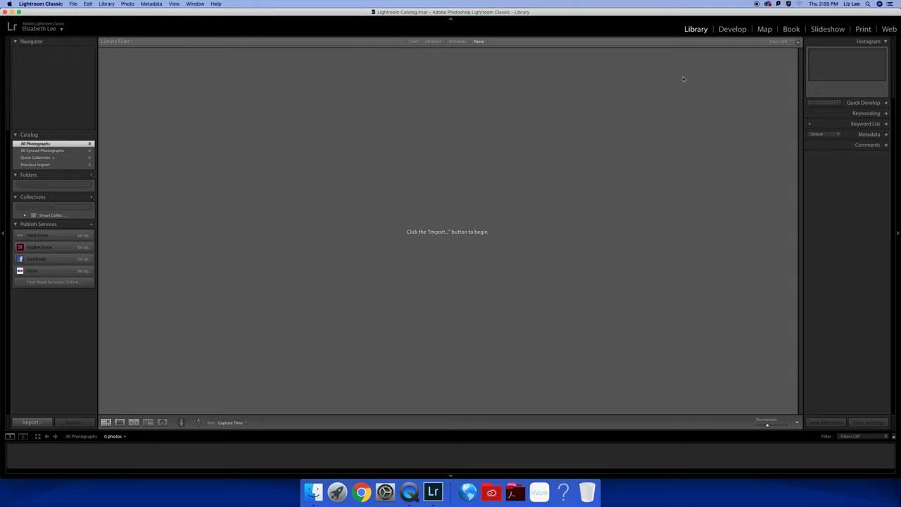
pyautogui.click(729, 29)
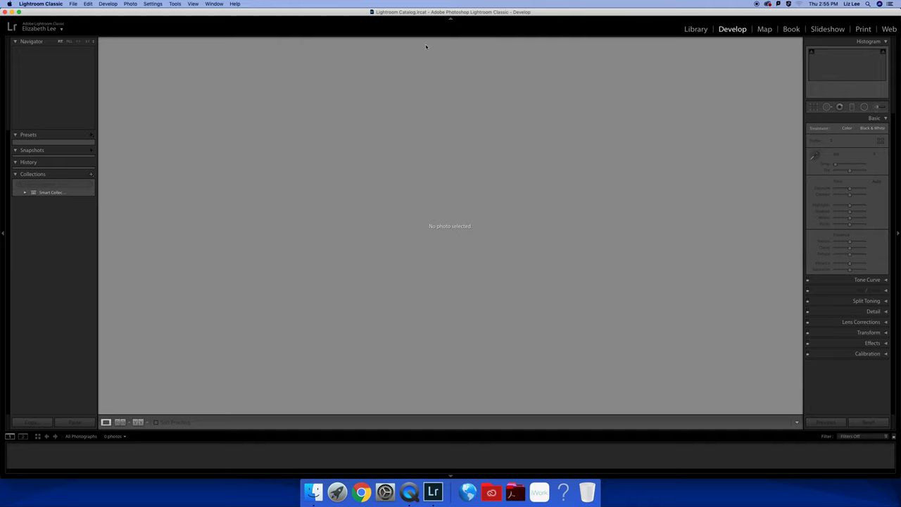
# Step: Go back to the Library module and choose File > Import Photos and Video
pyautogui.click(694, 30)
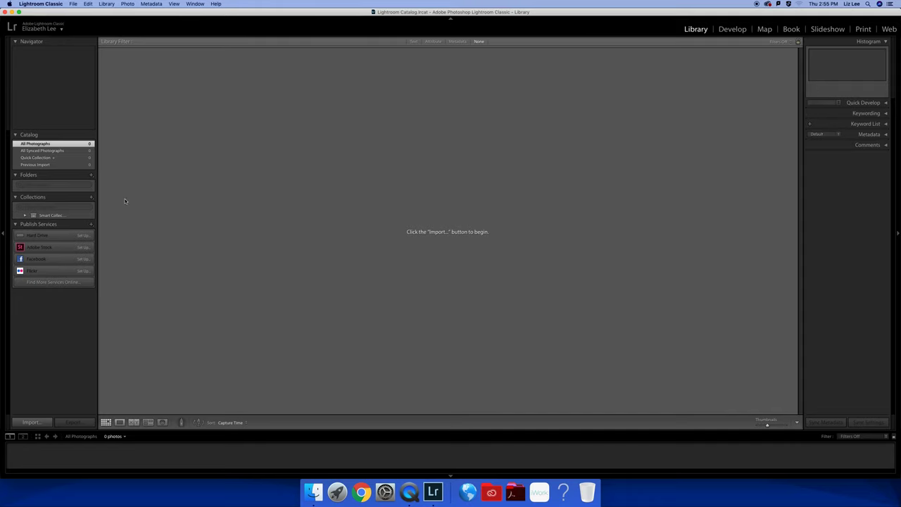
pyautogui.click(73, 4)
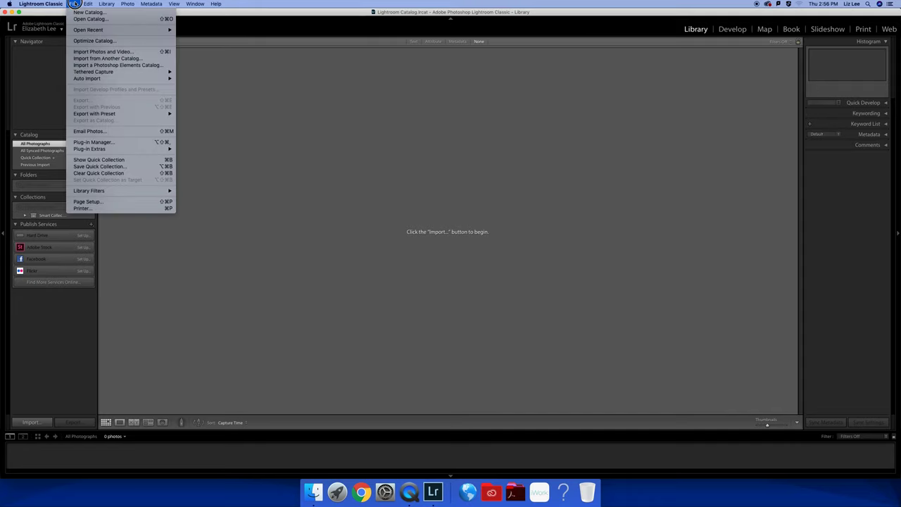
pyautogui.click(88, 52)
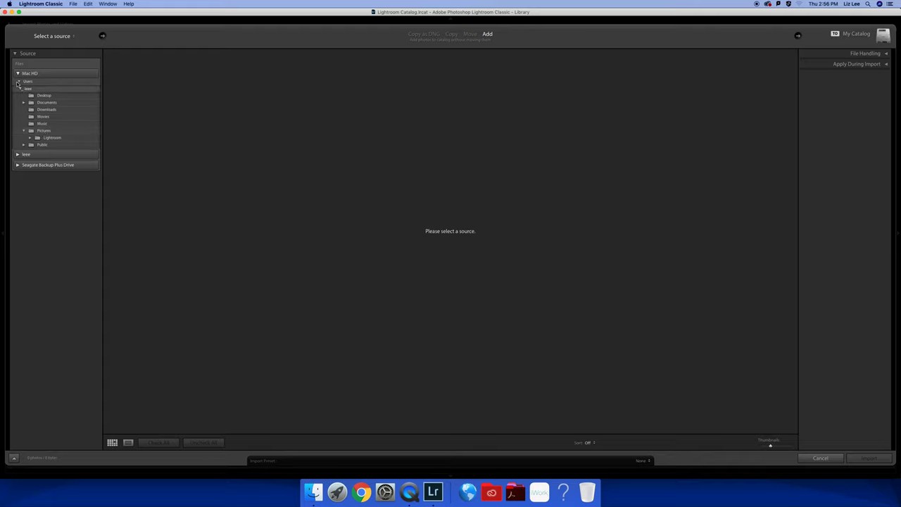
# Step: Collapse Mac HD and expand Seagate Backup Plus Drive > ARTS156 > PHOTOS in the Source panel
pyautogui.click(39, 73)
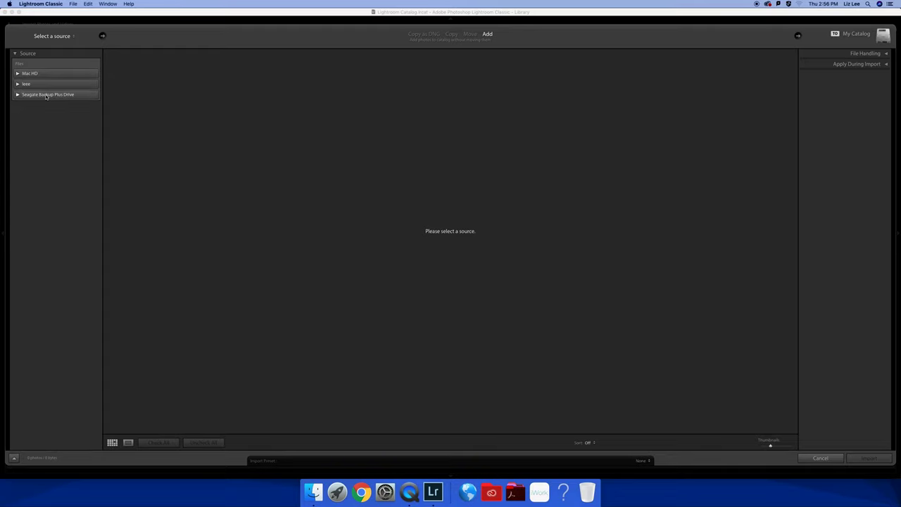
pyautogui.click(18, 95)
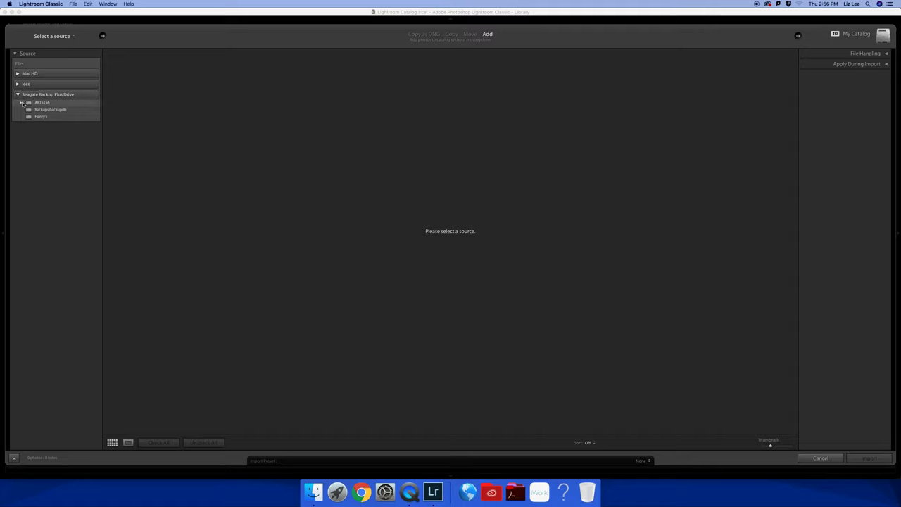
pyautogui.click(22, 102)
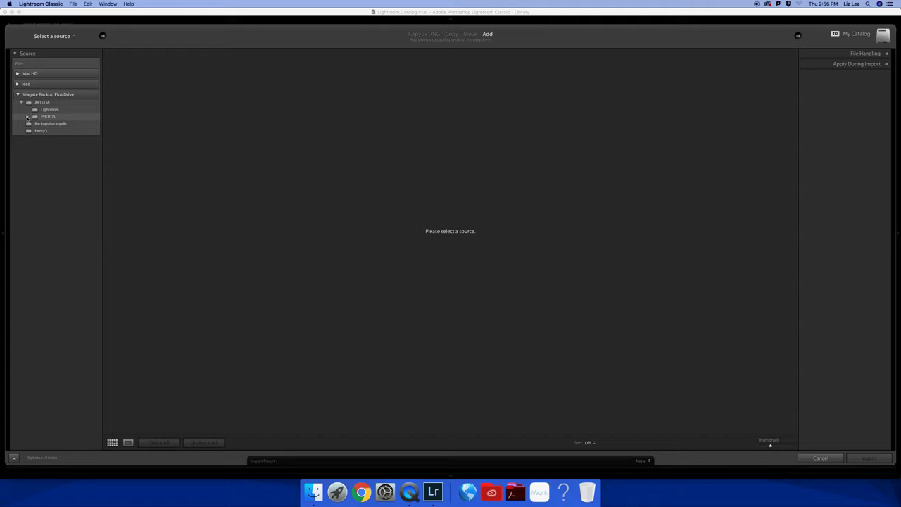
pyautogui.click(27, 117)
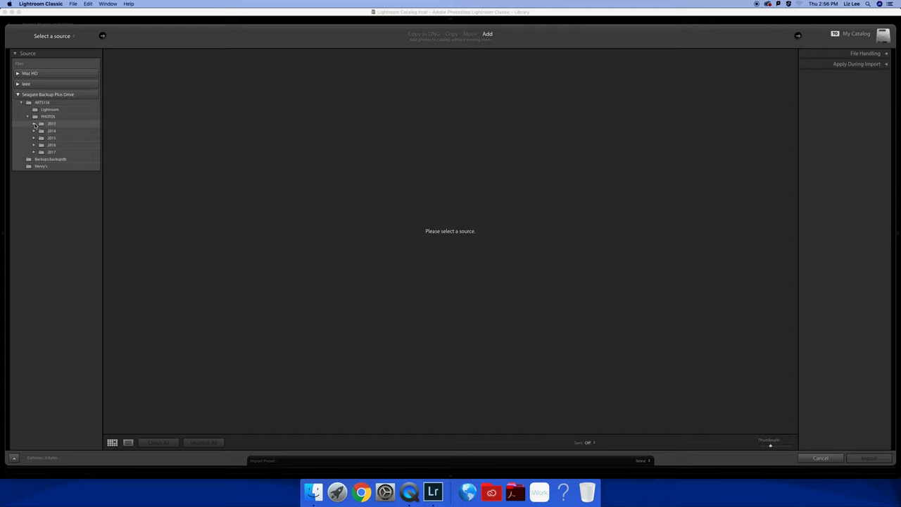
# Step: Expand and select the 2013 folder, then make 2014 the import source
pyautogui.click(33, 124)
pyautogui.click(33, 124)
pyautogui.click(43, 124)
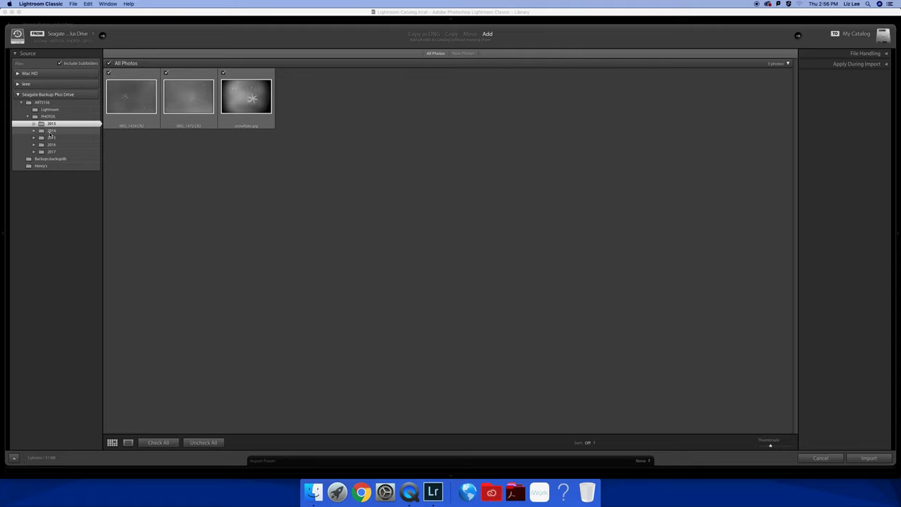
pyautogui.click(51, 131)
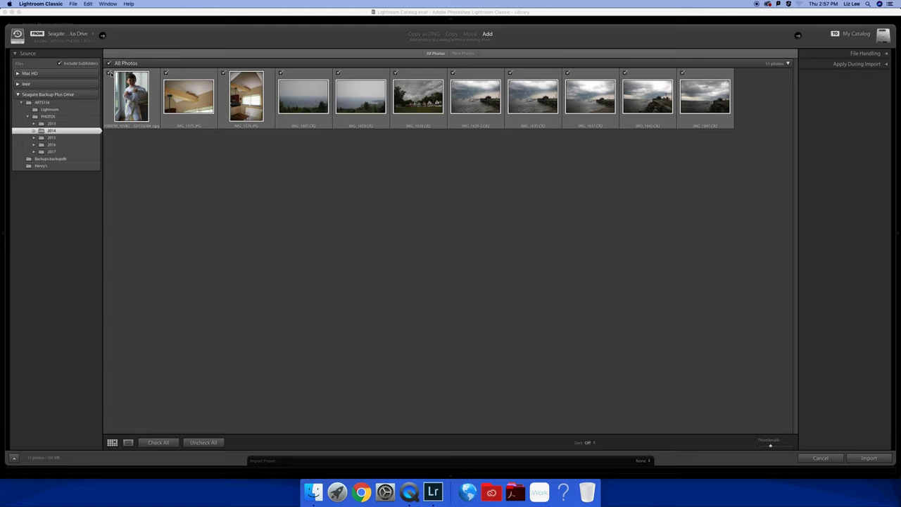
# Step: Uncheck four 2014 thumbnails, re-check them all, and import the 11 checked photos
pyautogui.click(109, 72)
pyautogui.click(166, 73)
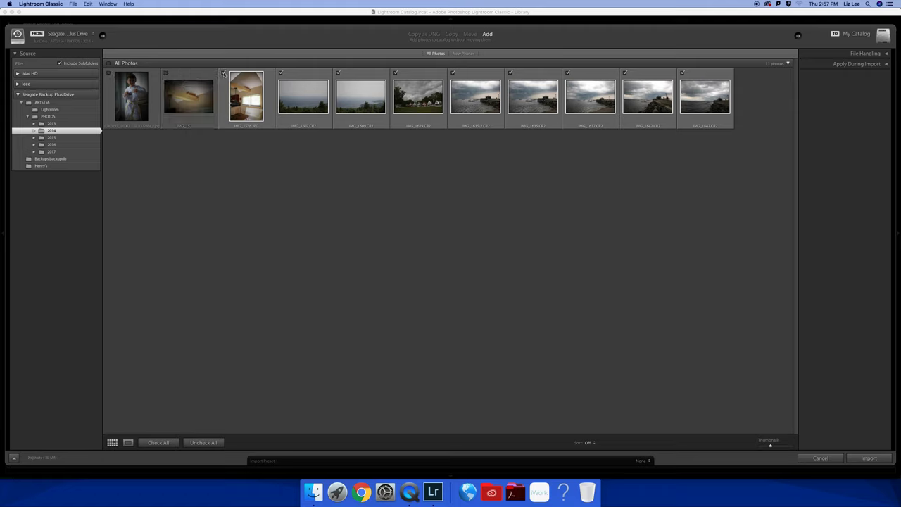
pyautogui.click(223, 73)
pyautogui.click(280, 72)
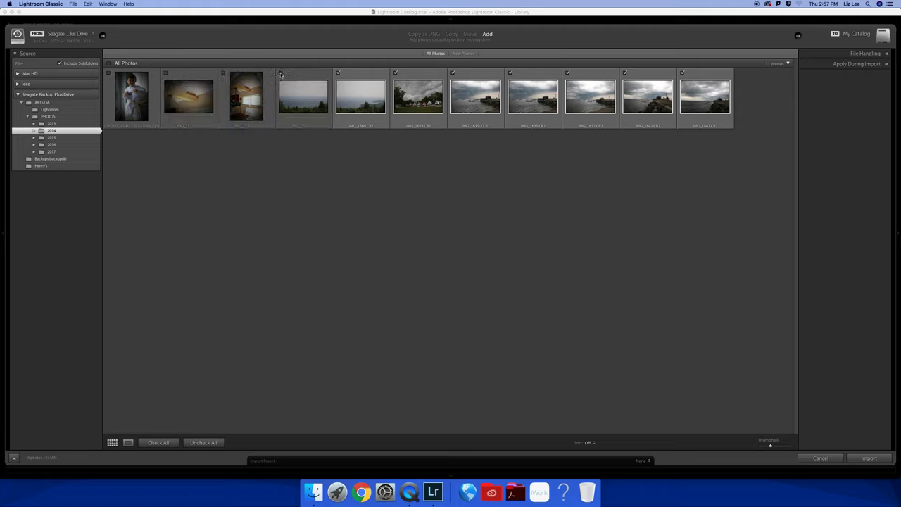
pyautogui.click(280, 72)
pyautogui.click(223, 73)
pyautogui.click(166, 73)
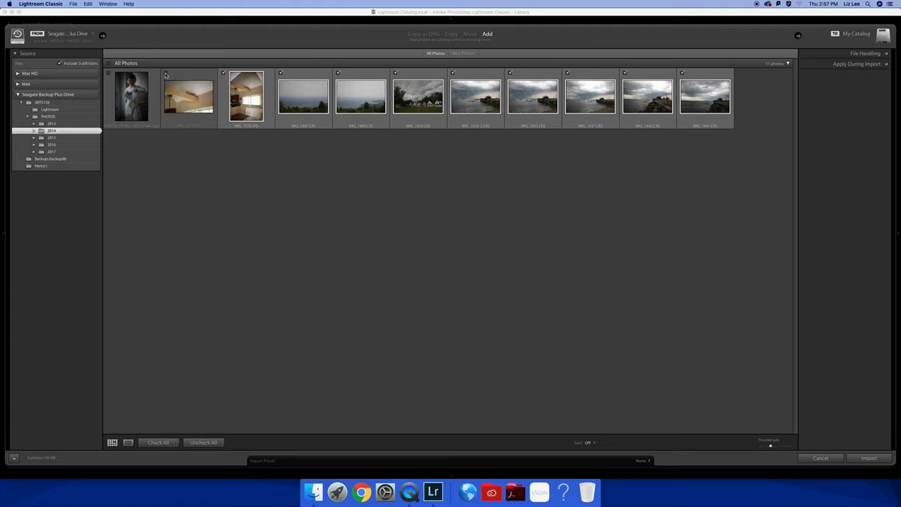
pyautogui.click(109, 72)
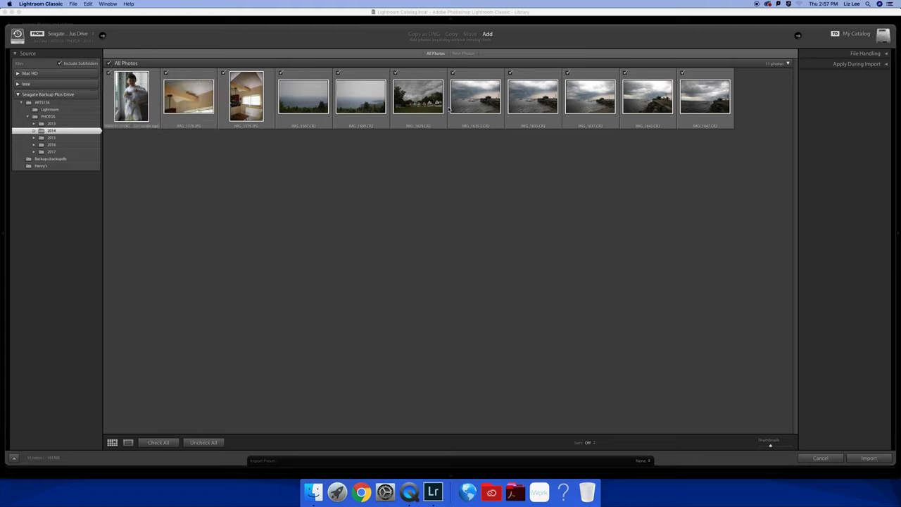
pyautogui.click(854, 457)
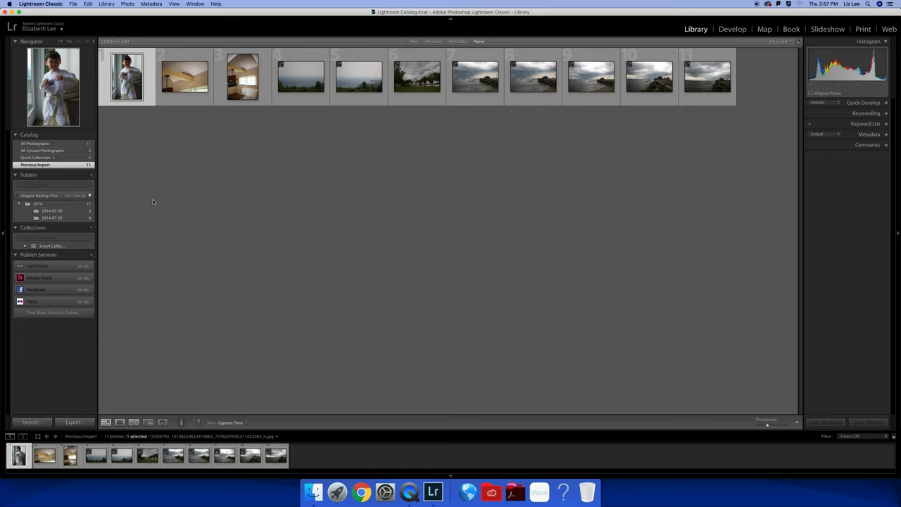
# Step: Collapse the 2014 folder's subfolders in Library Folders and open the File menu
pyautogui.click(19, 204)
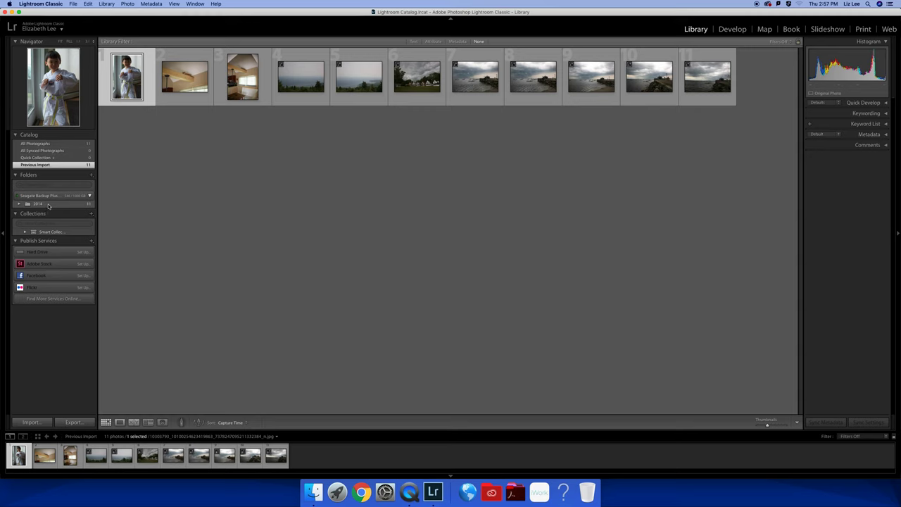
pyautogui.click(74, 4)
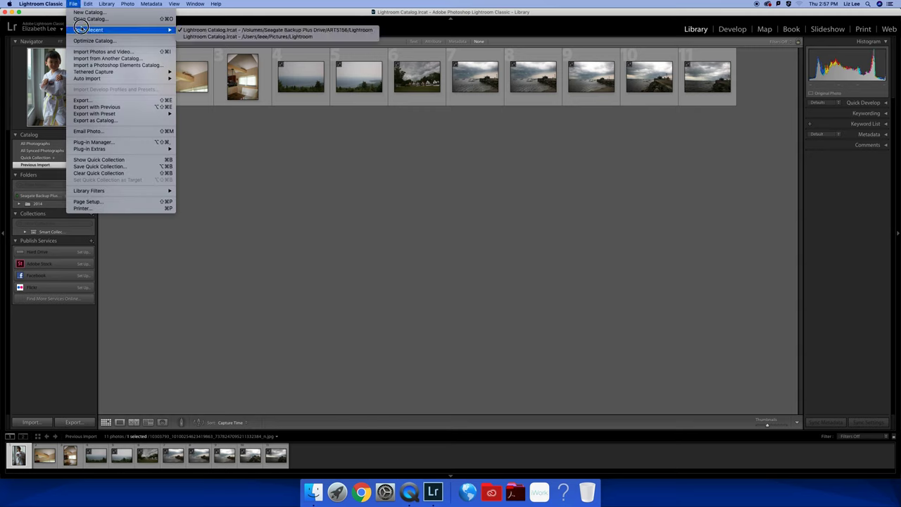
pyautogui.click(75, 52)
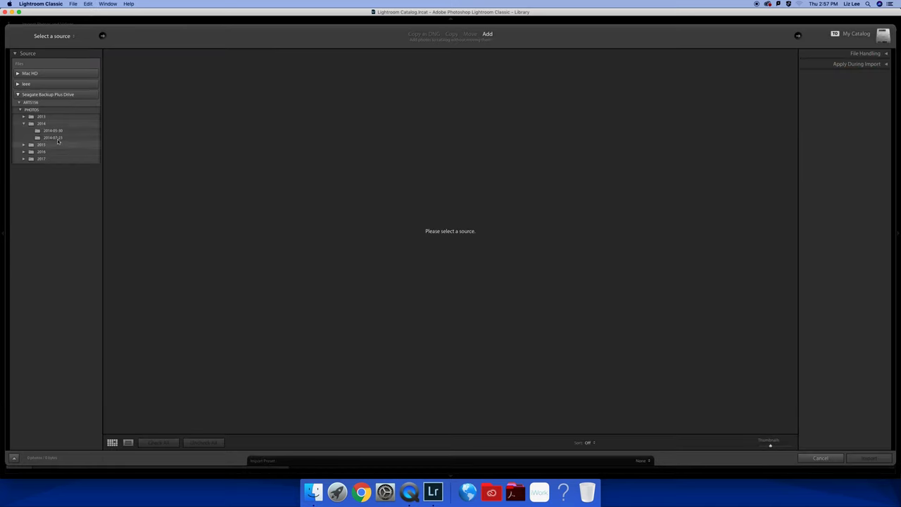
pyautogui.click(24, 123)
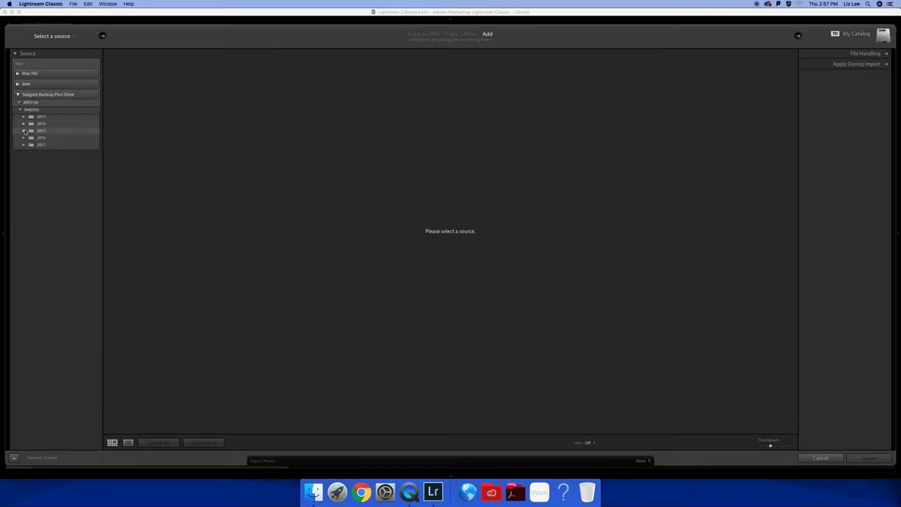
pyautogui.click(24, 130)
pyautogui.click(51, 137)
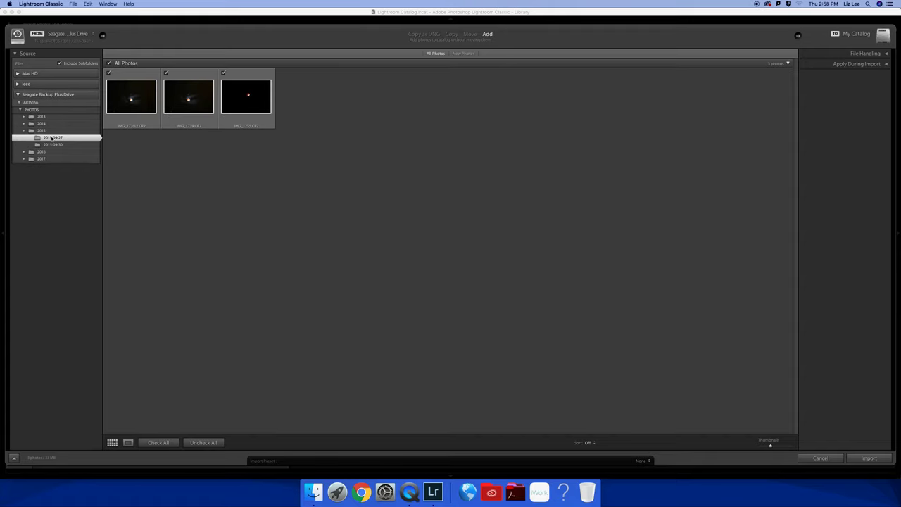
pyautogui.click(53, 145)
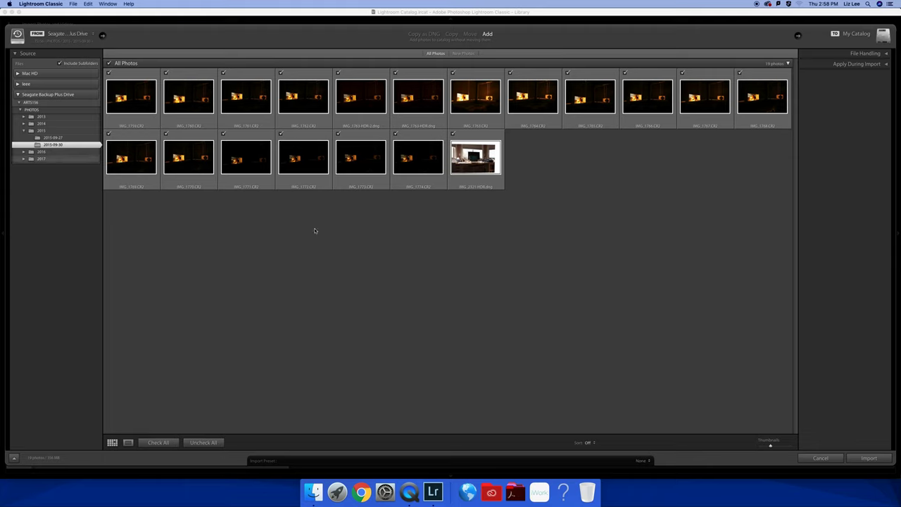
pyautogui.click(868, 458)
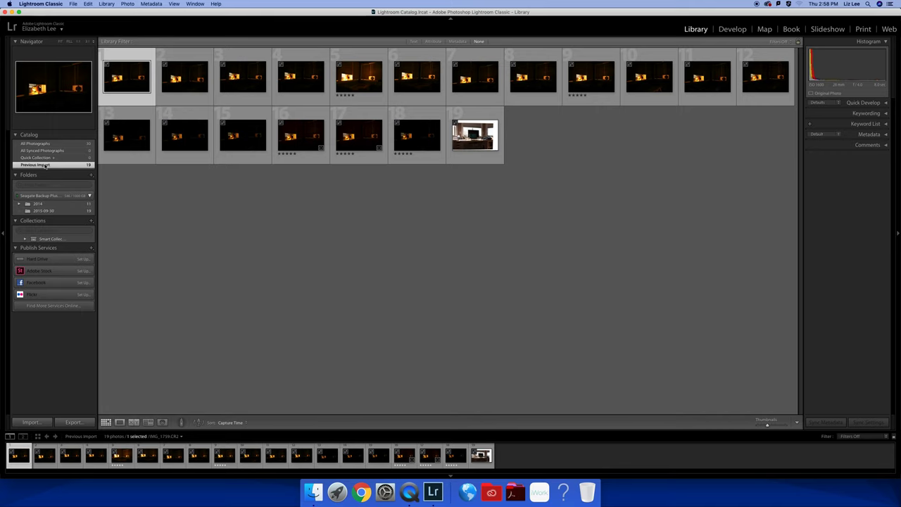
pyautogui.click(40, 143)
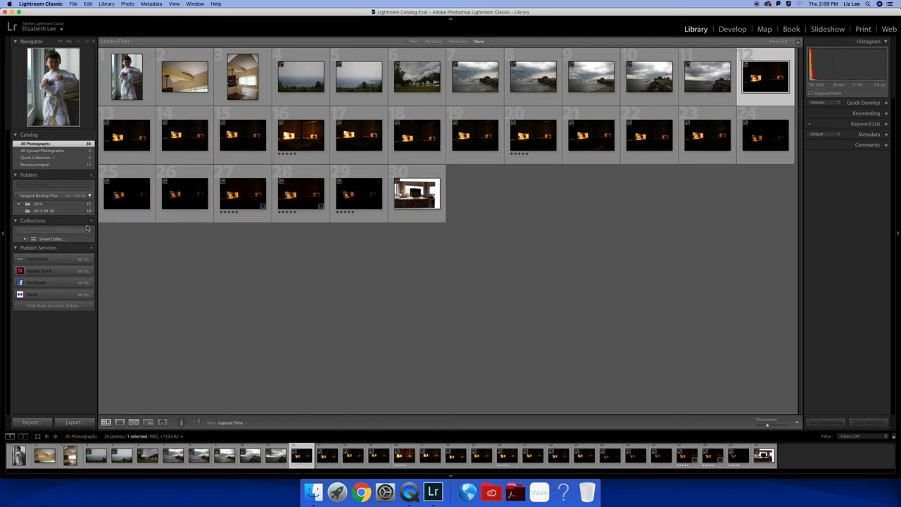
# Step: Clear the selection in the All Photographs grid, then select photo 1, the child portrait
pyautogui.click(176, 260)
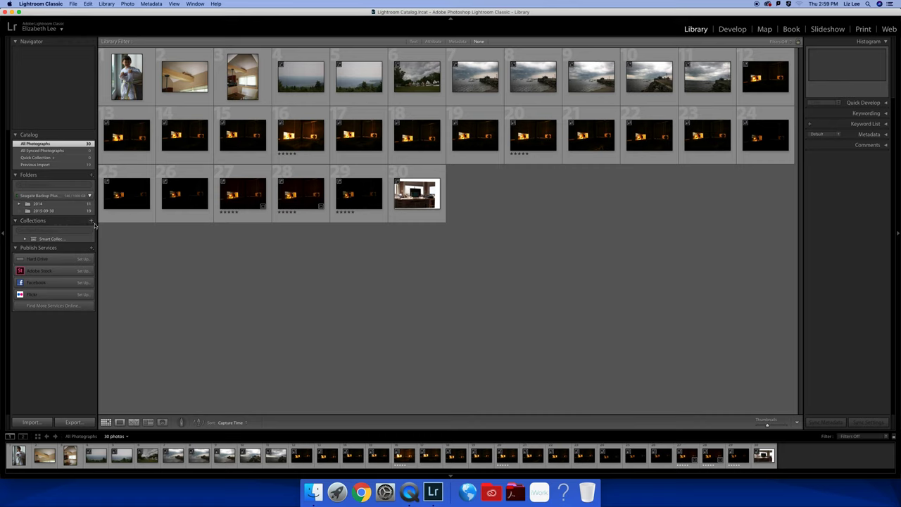
pyautogui.click(147, 83)
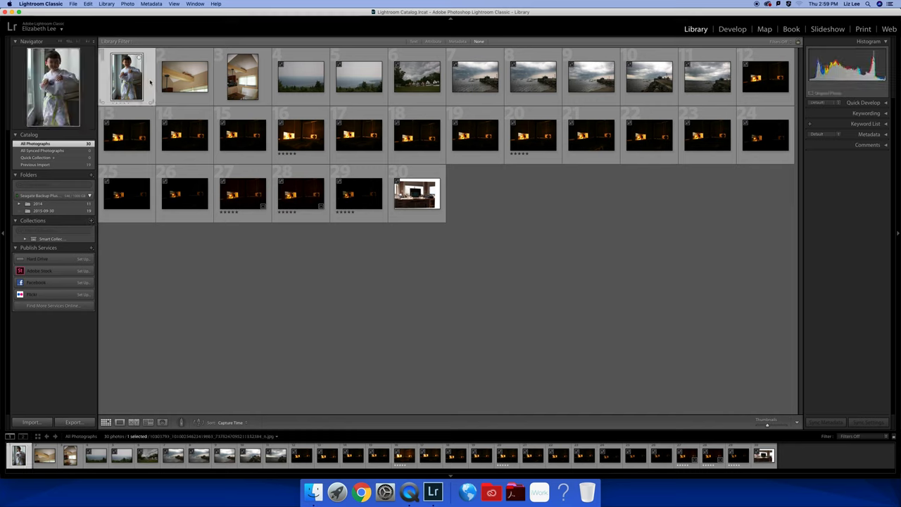
# Step: Select photos 1 through 11 and start a new collection from the Collections panel
pyautogui.keyDown('super'); pyautogui.click(187, 56); pyautogui.keyUp('super')
pyautogui.keyDown('super'); pyautogui.click(254, 55); pyautogui.keyUp('super')
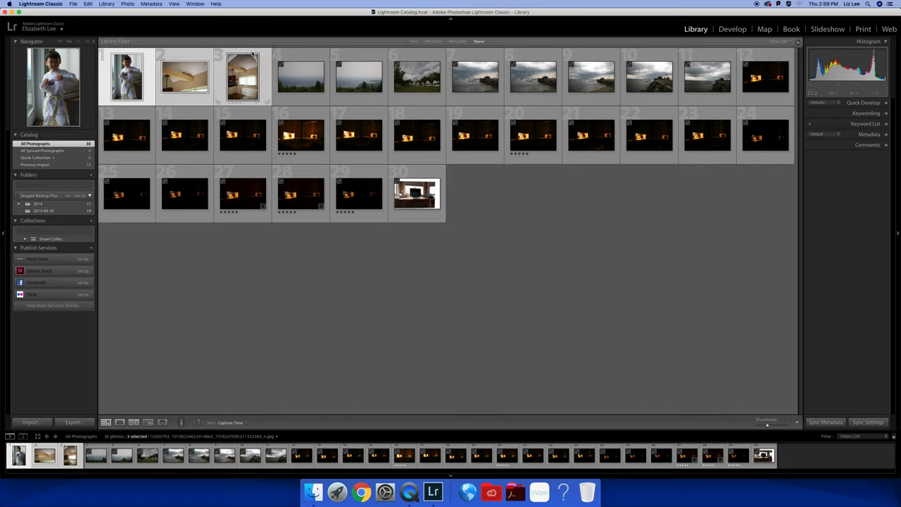
pyautogui.keyDown('shift'); pyautogui.click(709, 58); pyautogui.keyUp('shift')
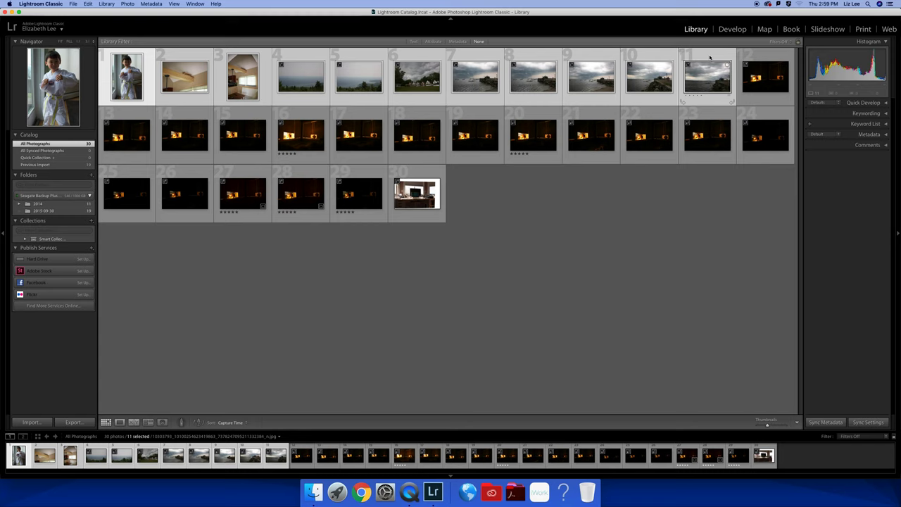
pyautogui.keyDown('super'); pyautogui.click(546, 57); pyautogui.keyUp('super')
pyautogui.keyDown('super'); pyautogui.click(469, 57); pyautogui.keyUp('super')
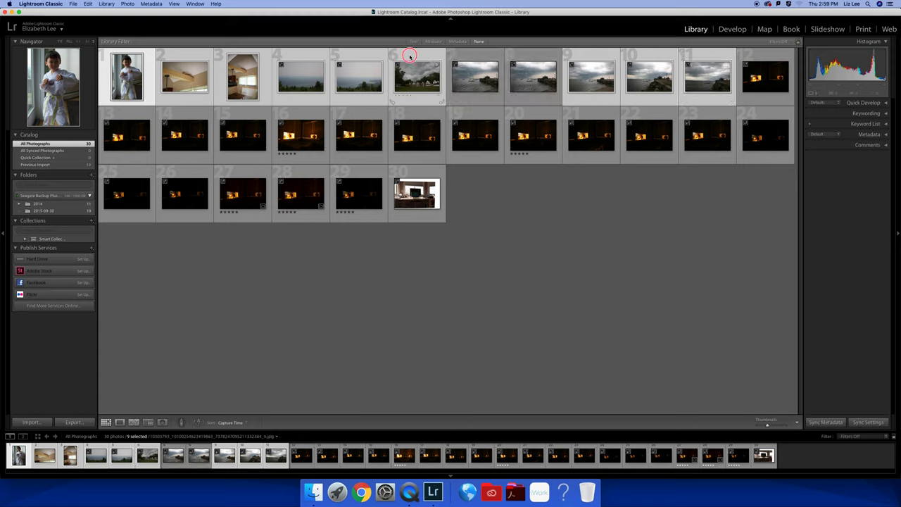
pyautogui.keyDown('super'); pyautogui.click(410, 57); pyautogui.keyUp('super')
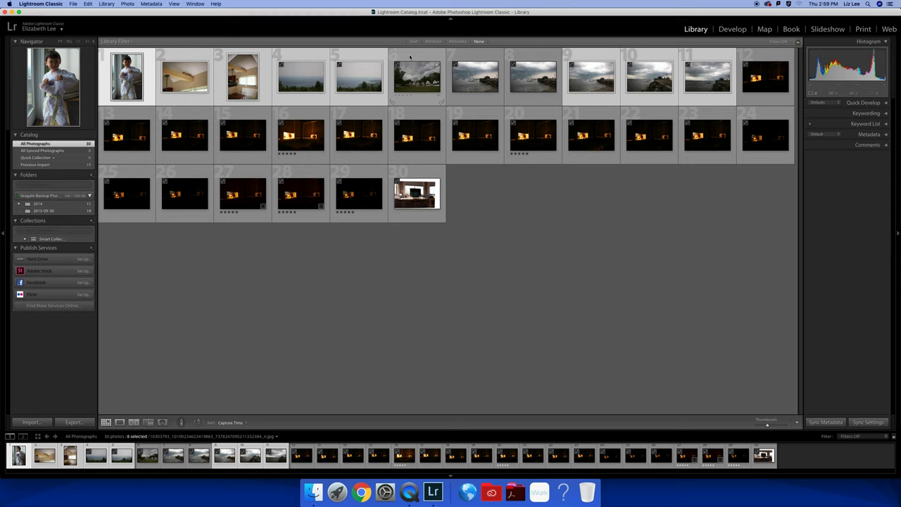
pyautogui.keyDown('super'); pyautogui.click(410, 57); pyautogui.keyUp('super')
pyautogui.keyDown('super'); pyautogui.click(470, 56); pyautogui.keyUp('super')
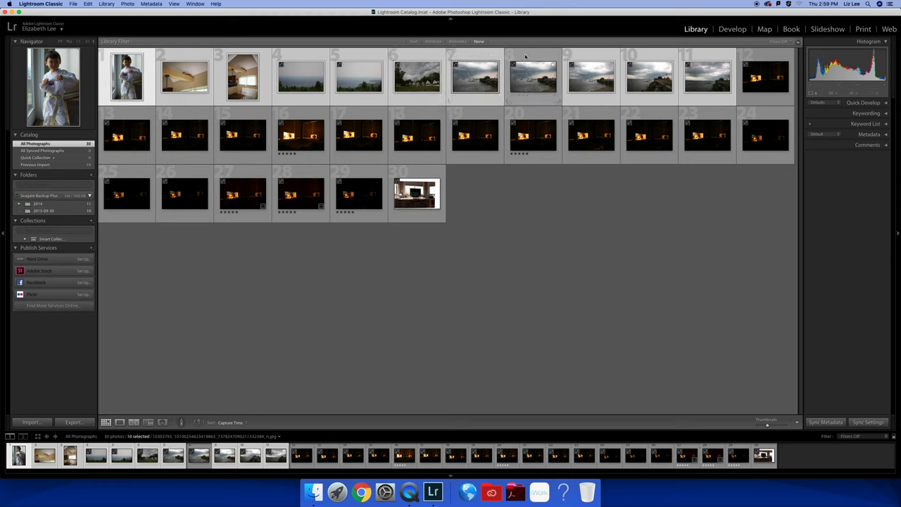
pyautogui.keyDown('super'); pyautogui.click(537, 57); pyautogui.keyUp('super')
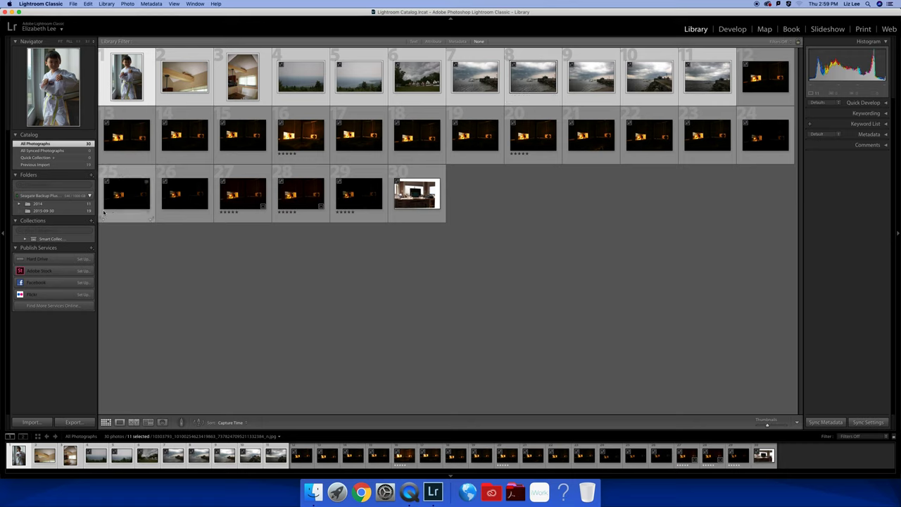
pyautogui.click(91, 221)
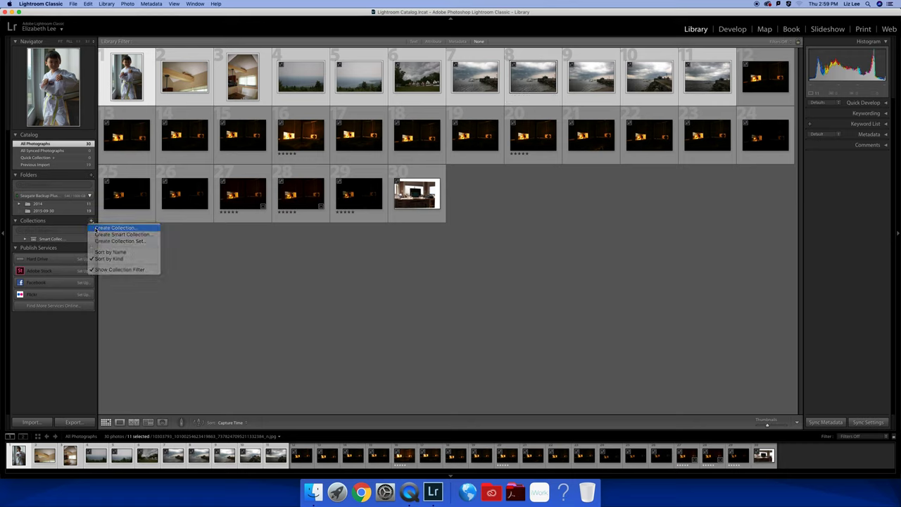
pyautogui.click(97, 228)
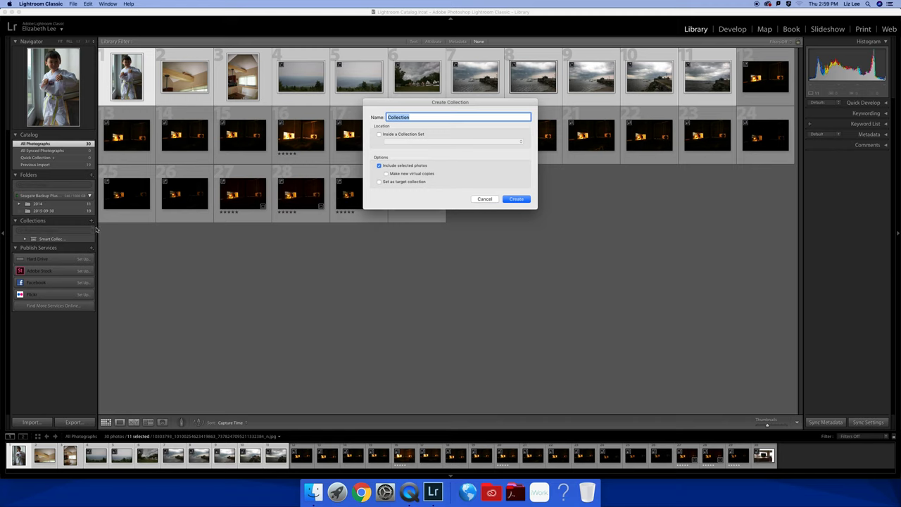
# Step: Create collection 'GTKYC-A' with the 11 selected photos, then return to All Photographs
pyautogui.write('GTKY')
pyautogui.write('A')
pyautogui.click(515, 200)
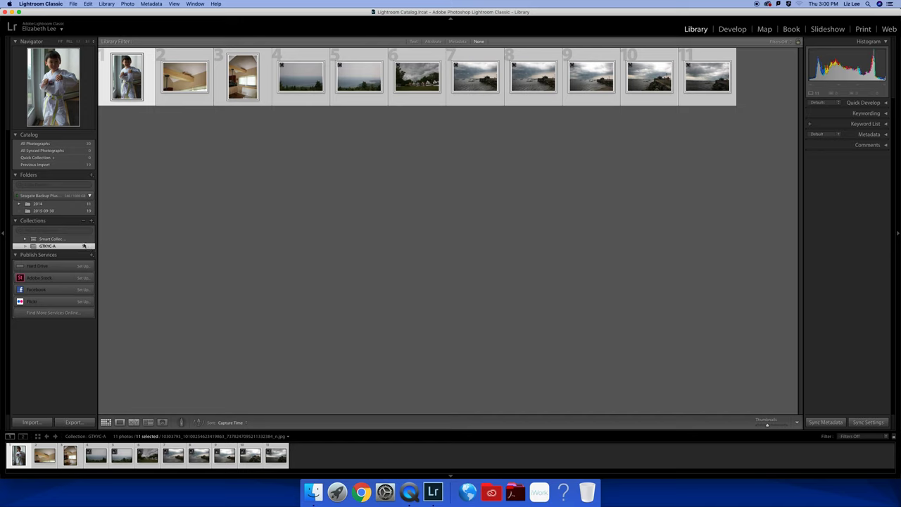
pyautogui.click(62, 144)
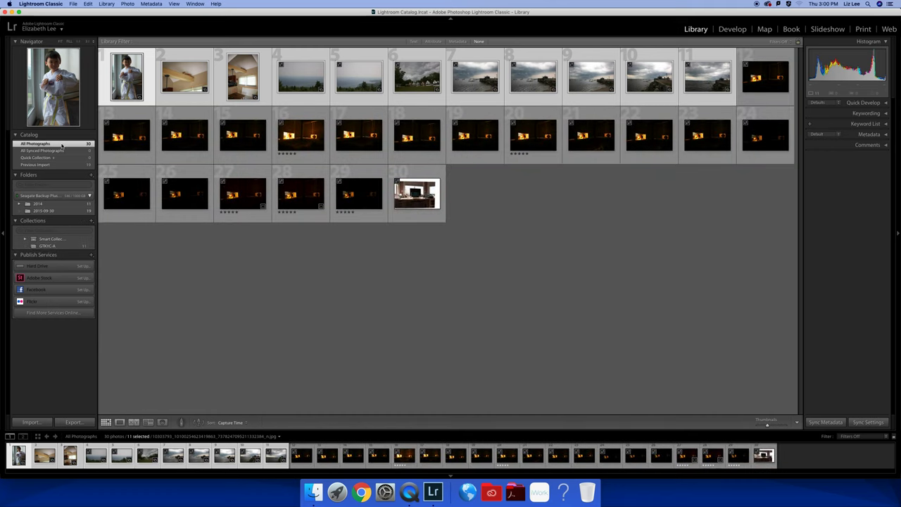
# Step: Select photos 12–29, clear that selection, and bring up the Collections add options
pyautogui.click(750, 59)
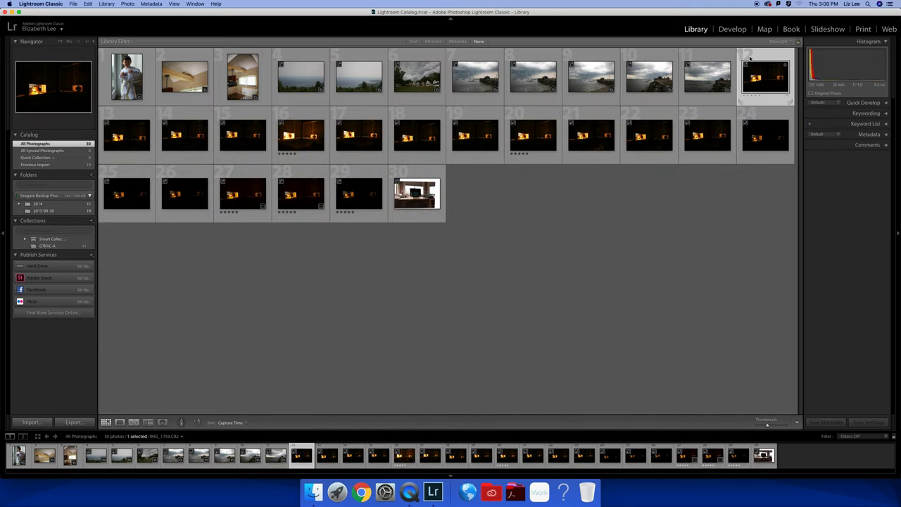
pyautogui.keyDown('shift'); pyautogui.click(361, 180); pyautogui.keyUp('shift')
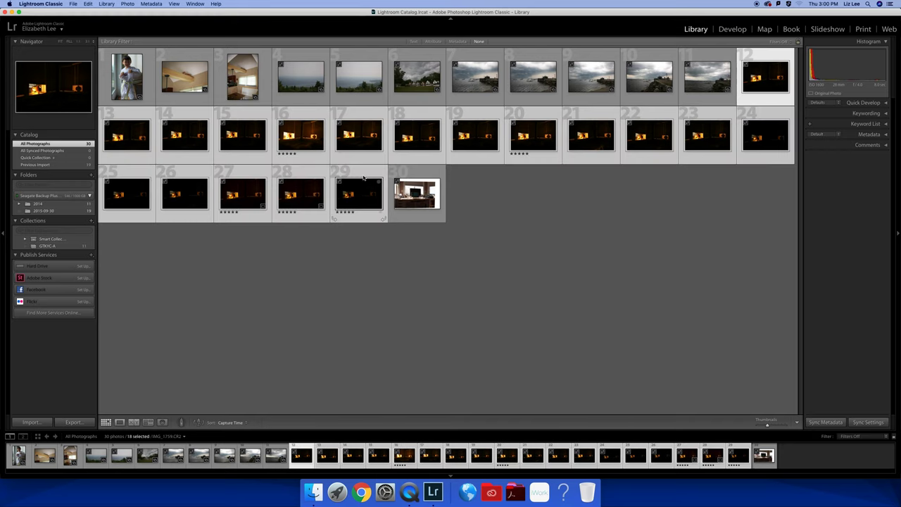
pyautogui.click(554, 243)
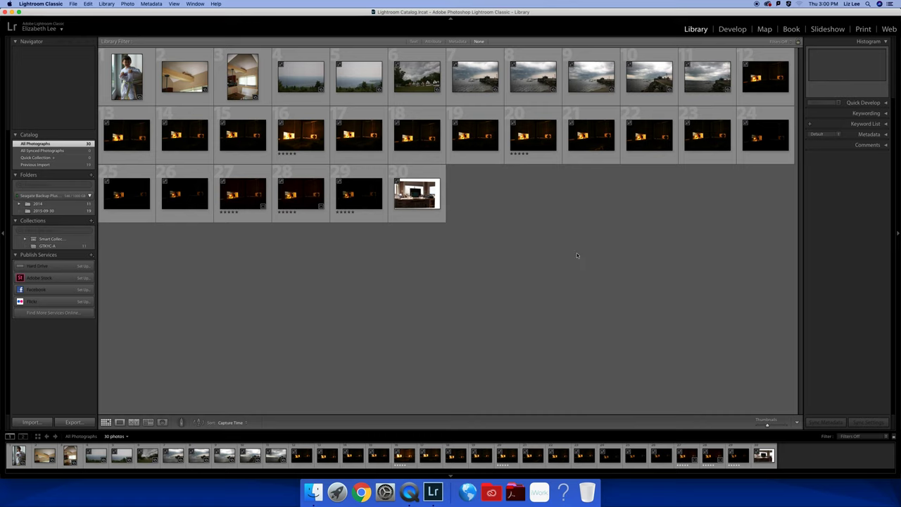
pyautogui.click(90, 221)
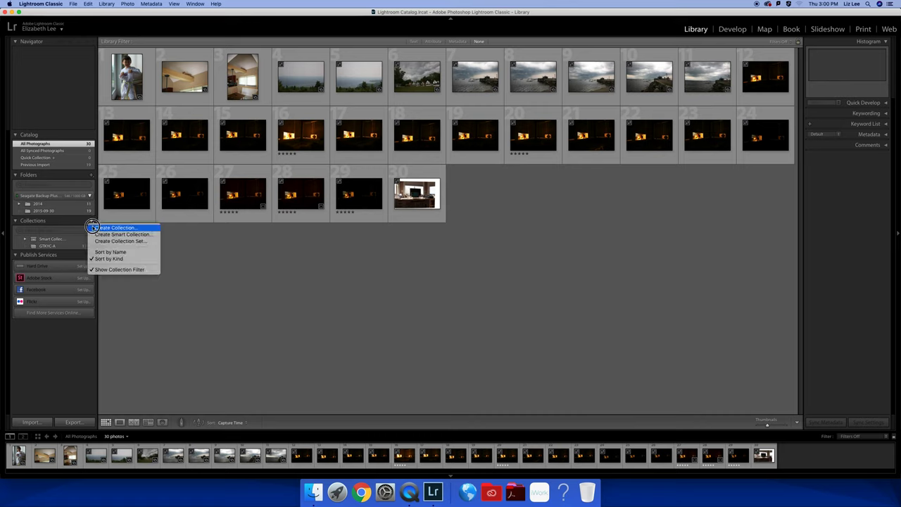
# Step: Create an empty collection named 'GTKYC-B' and go back to All Photographs
pyautogui.click(92, 227)
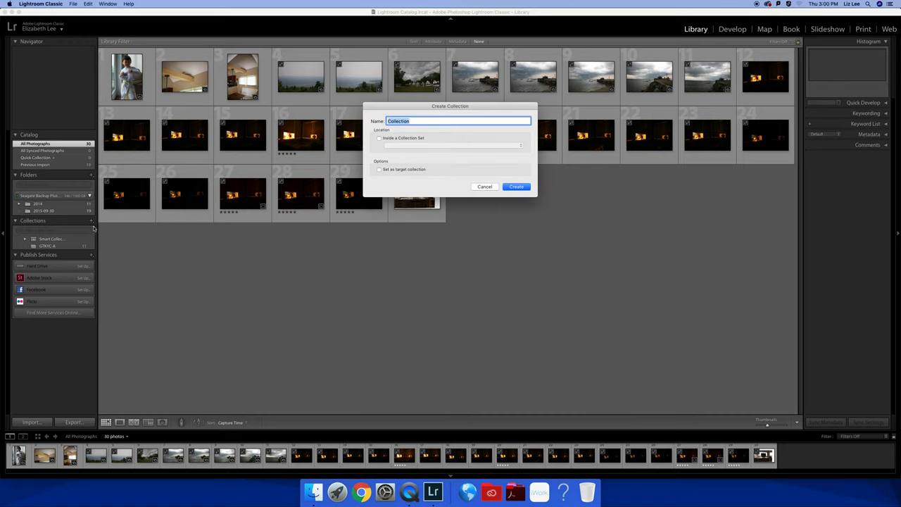
pyautogui.write('GTKYC-B')
pyautogui.press('Return')
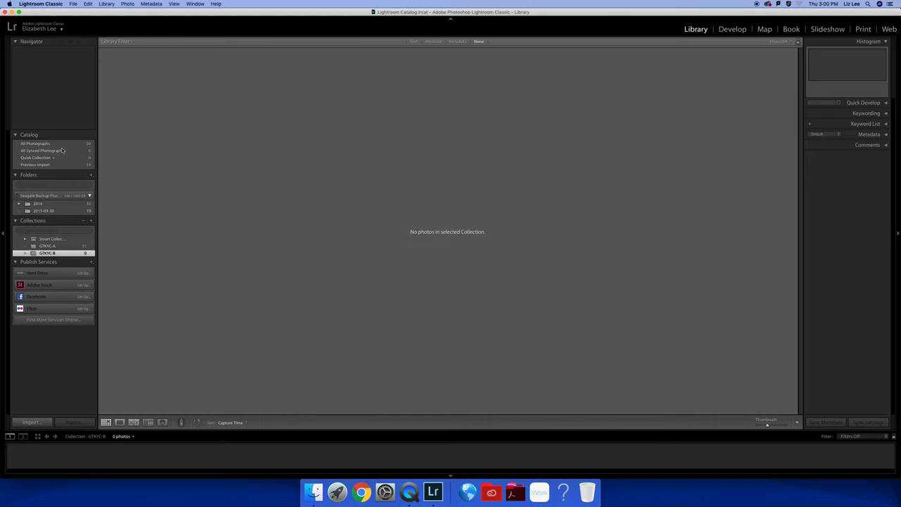
pyautogui.click(36, 142)
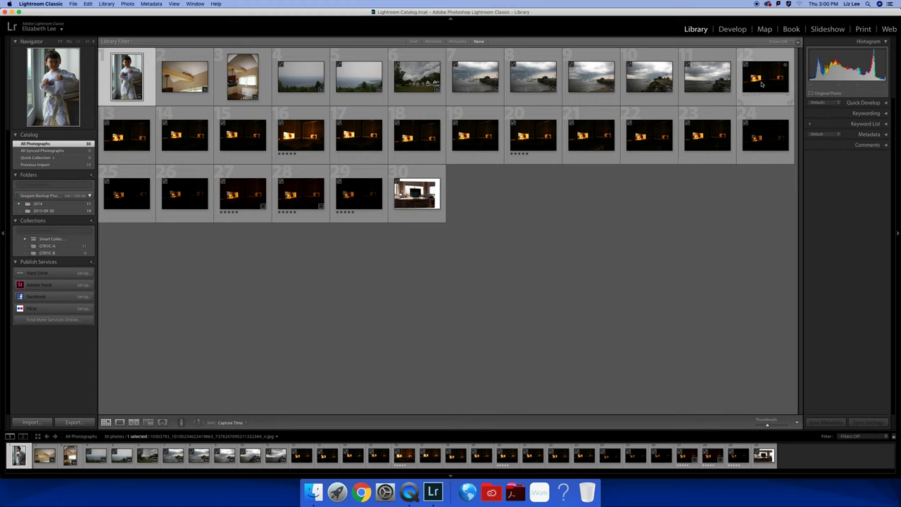
# Step: Drag photo 12 into the GTKYC-B collection
pyautogui.click(762, 55)
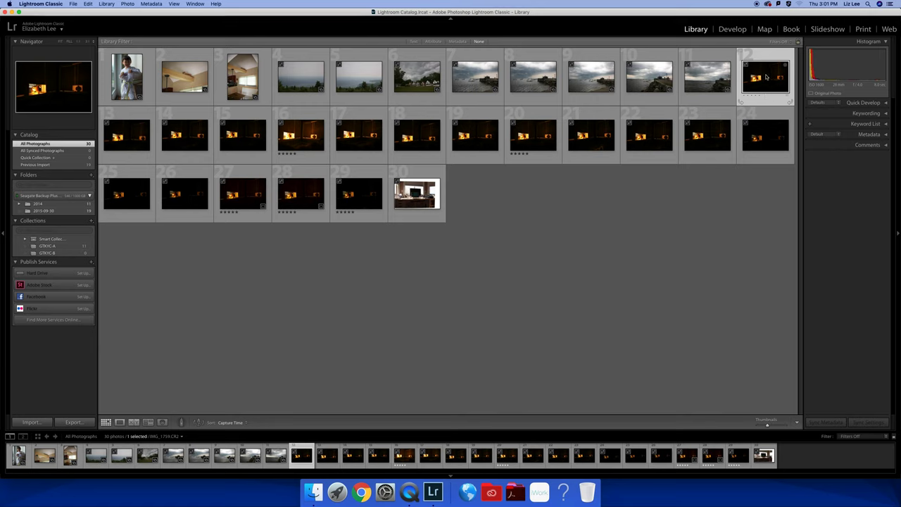
pyautogui.click(765, 77)
pyautogui.moveTo(765, 77); pyautogui.dragTo(83, 255)
# Step: Drag photos 13 through 29 into GTKYC-B and clear the selection
pyautogui.click(128, 114)
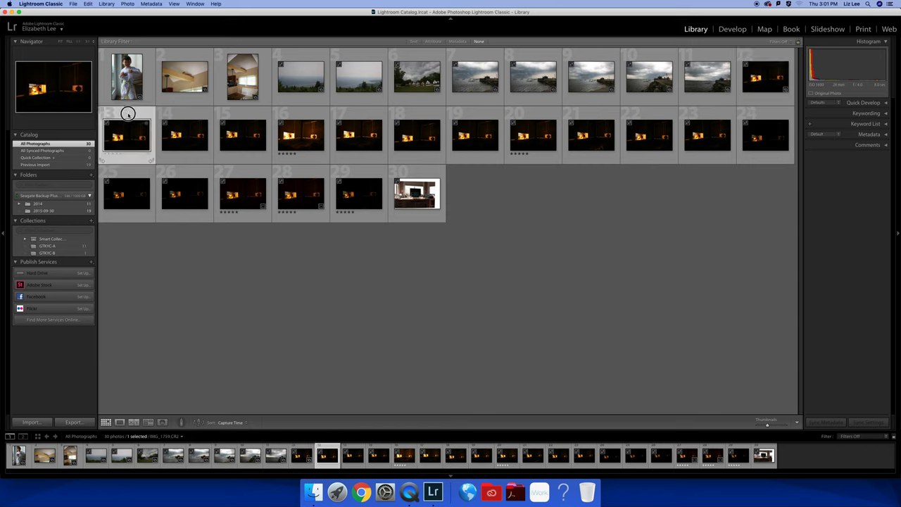
pyautogui.keyDown('shift'); pyautogui.click(352, 198); pyautogui.keyUp('shift')
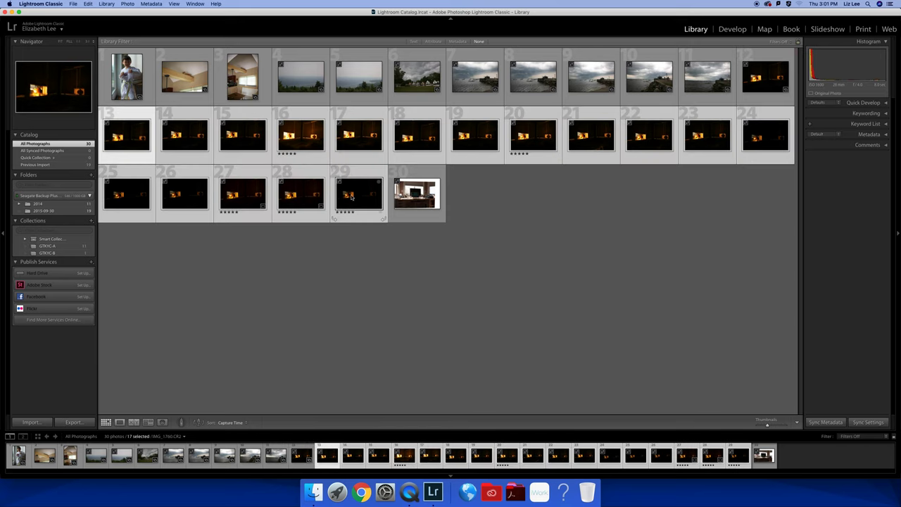
pyautogui.moveTo(350, 198); pyautogui.dragTo(57, 253)
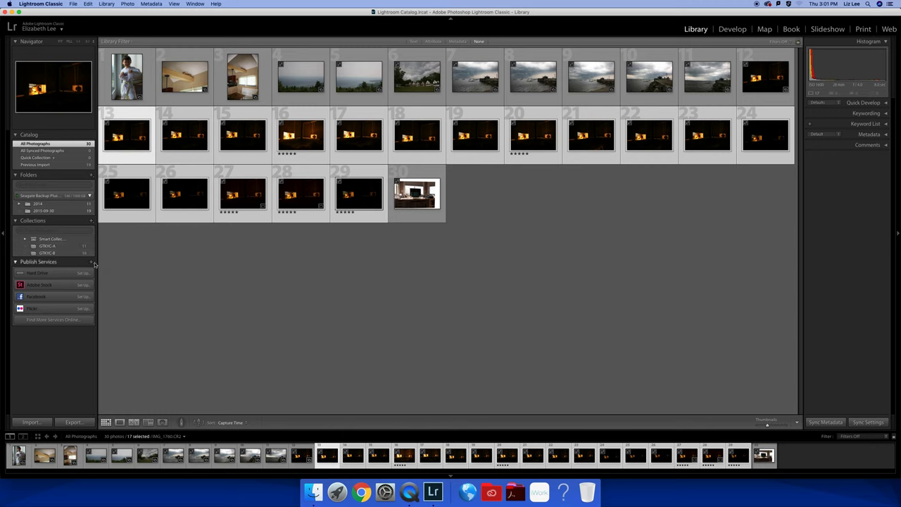
pyautogui.click(247, 298)
# Step: Create collection 'GTKYC-C' containing only photo 30, the room interior shot
pyautogui.click(415, 171)
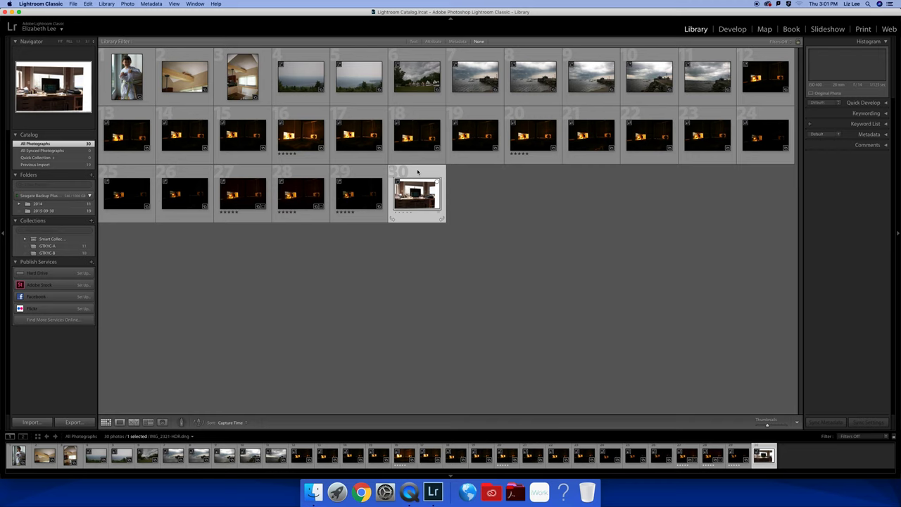
pyautogui.click(91, 220)
pyautogui.click(96, 228)
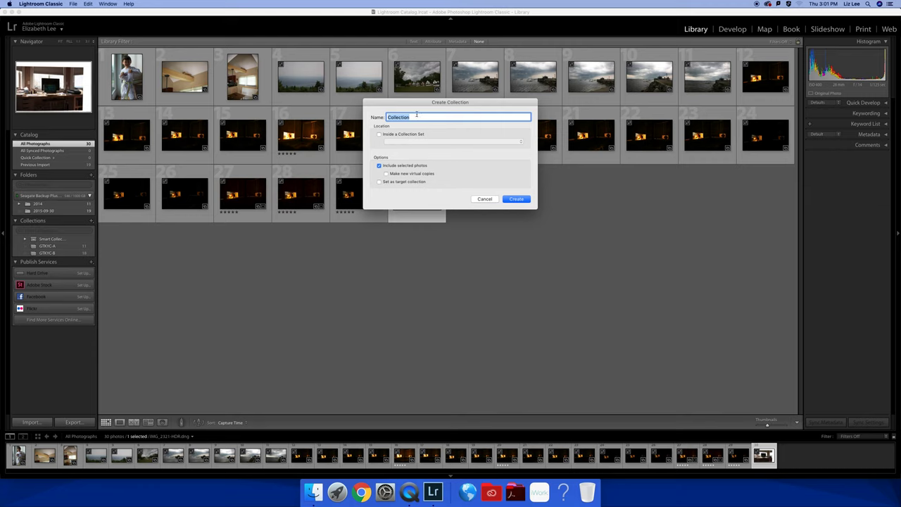
pyautogui.write('GTKYC-C')
pyautogui.click(520, 200)
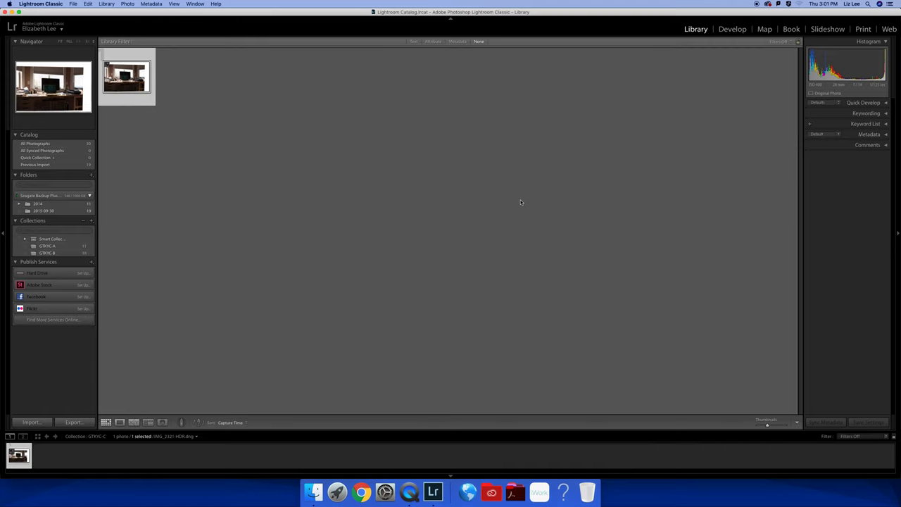